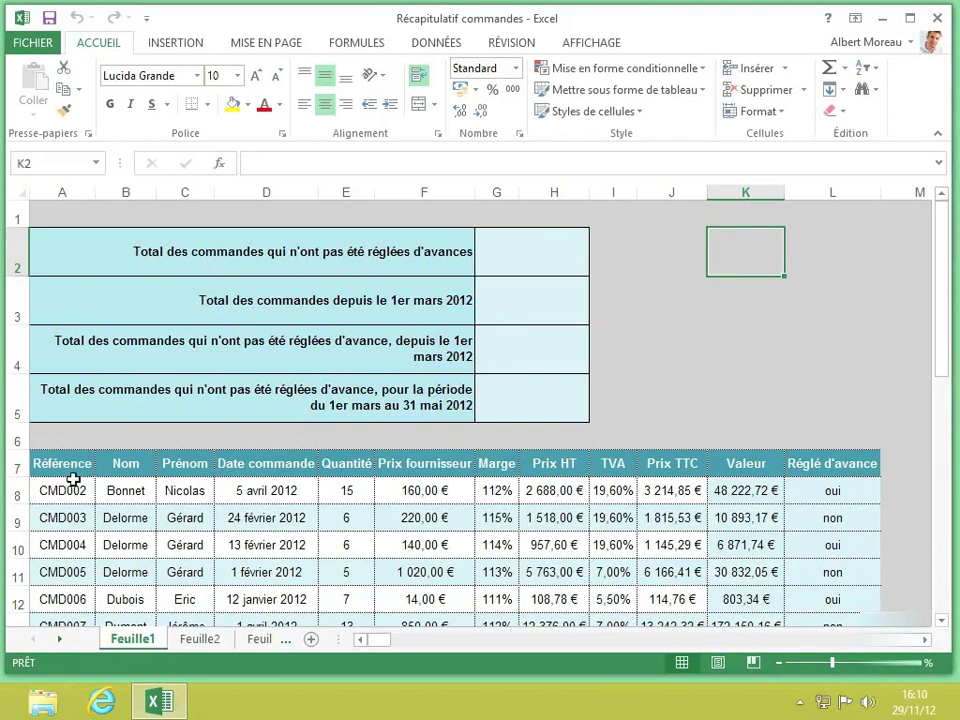
Step: Start a SOMME.SI formula in cell G2 with the Réglé d'avance column, L8:L32, as the criteria range
click(73, 487)
scroll(73, 487, down, 6)
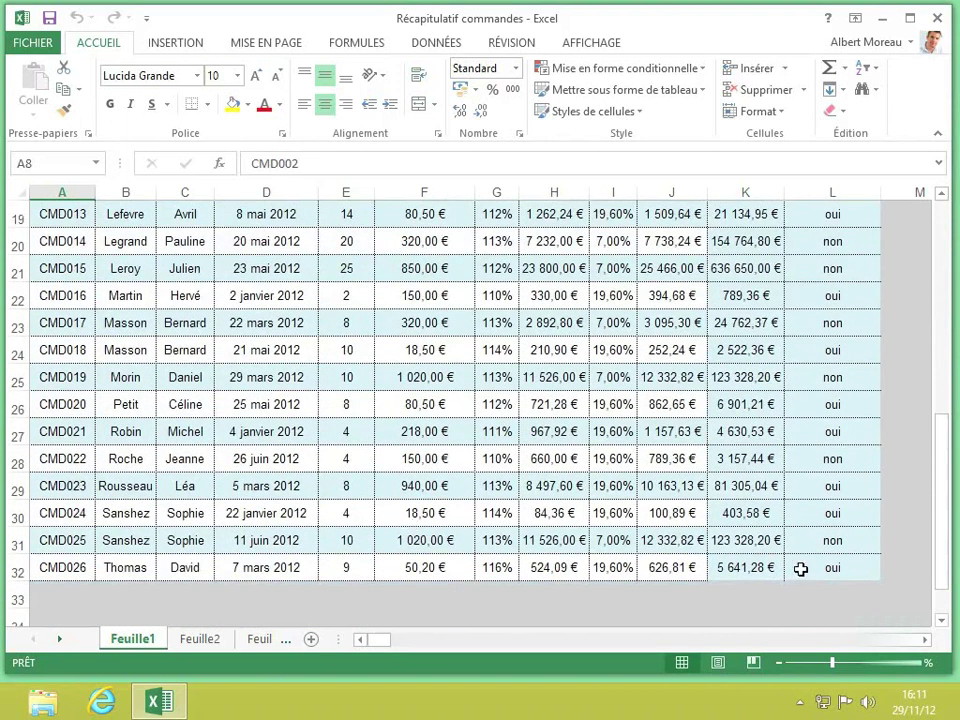
scroll(801, 569, up, 6)
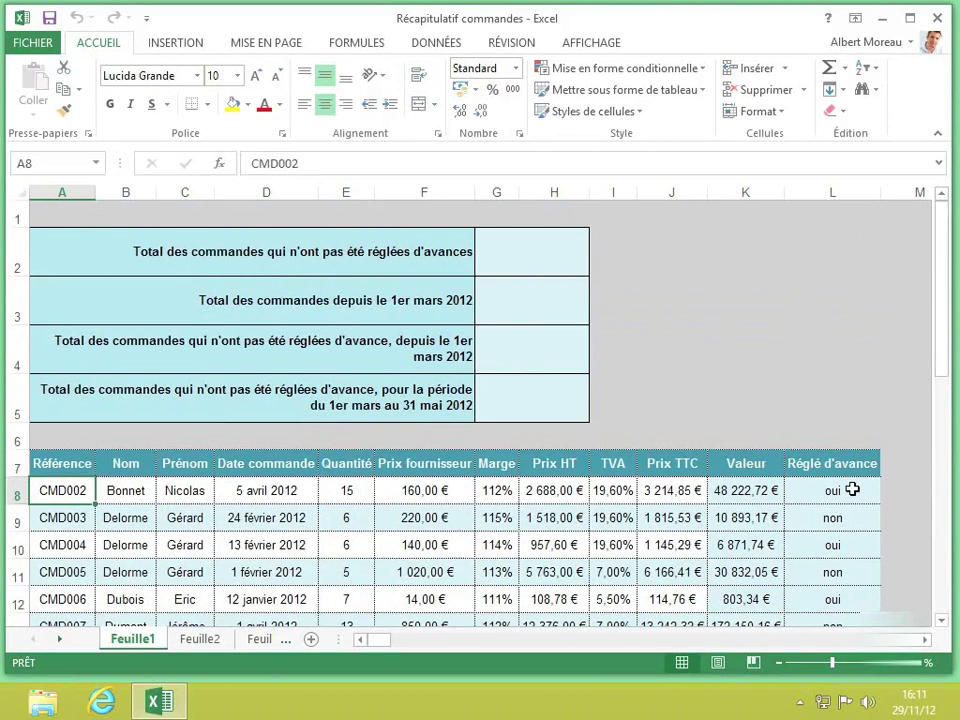
click(519, 254)
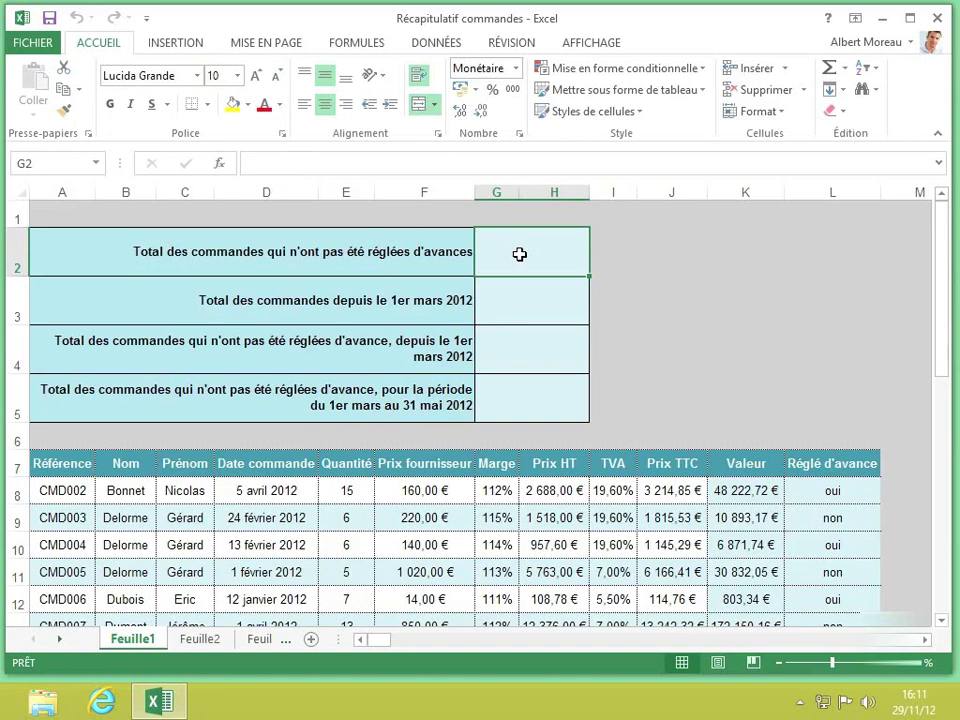
text(=so)
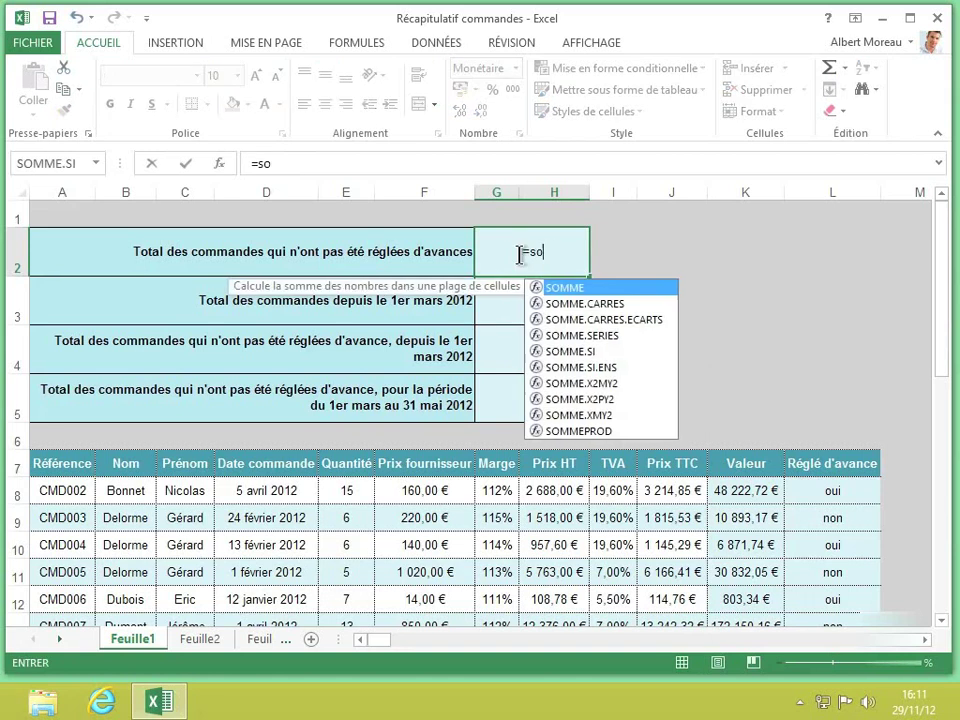
text(mme.si)
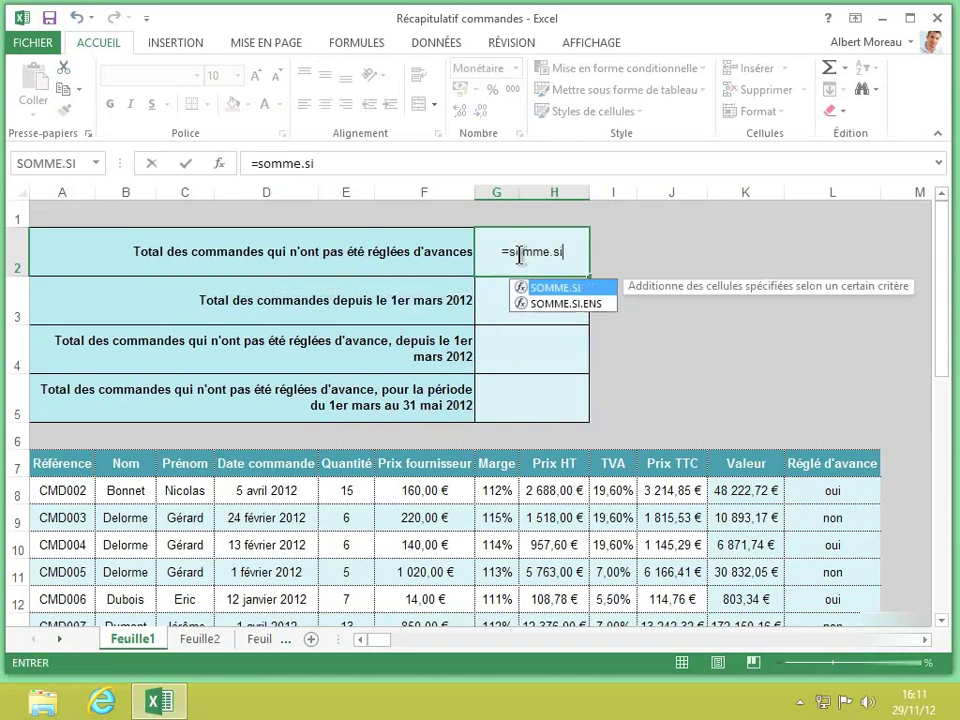
text(()
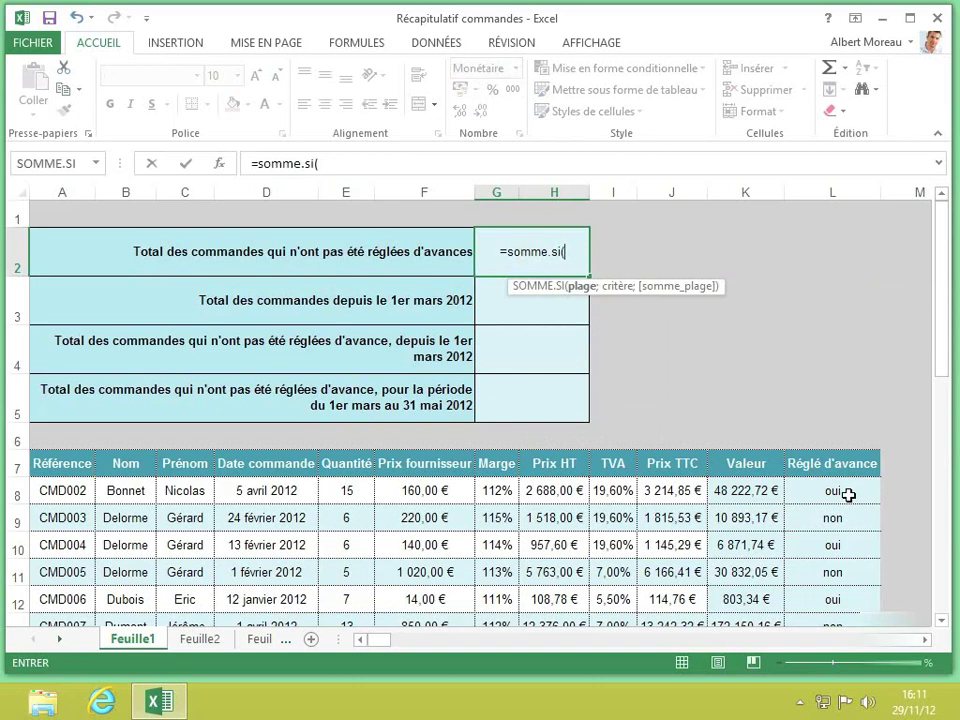
text(l8)
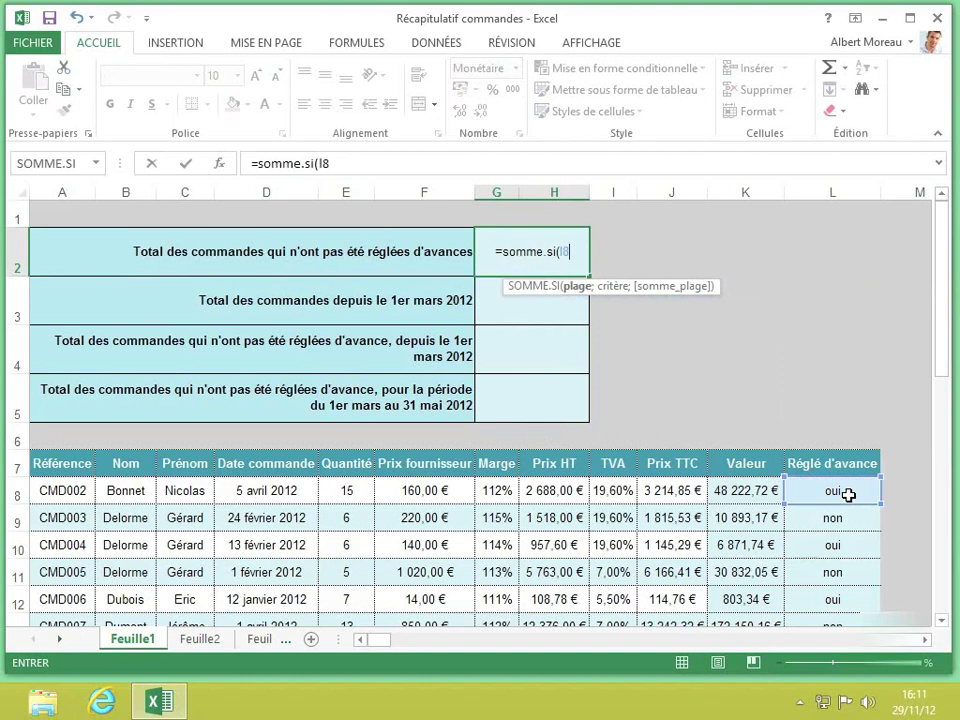
text(:l32;)
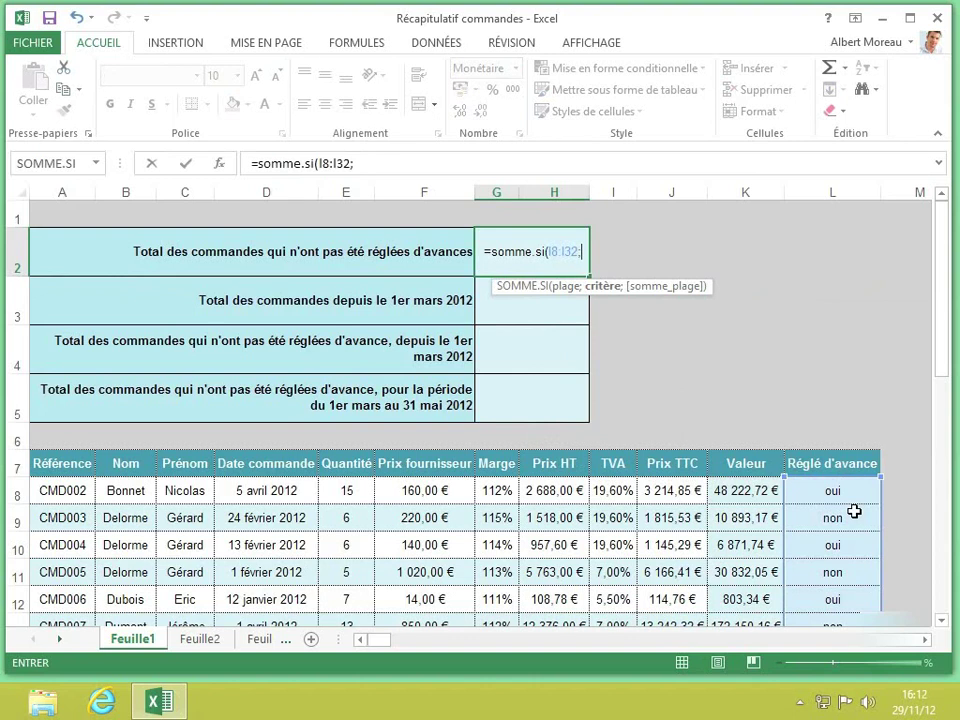
Step: Complete the G2 formula with the criterion "non" and the Valeur column, K8:K32, as the sum range
text("no)
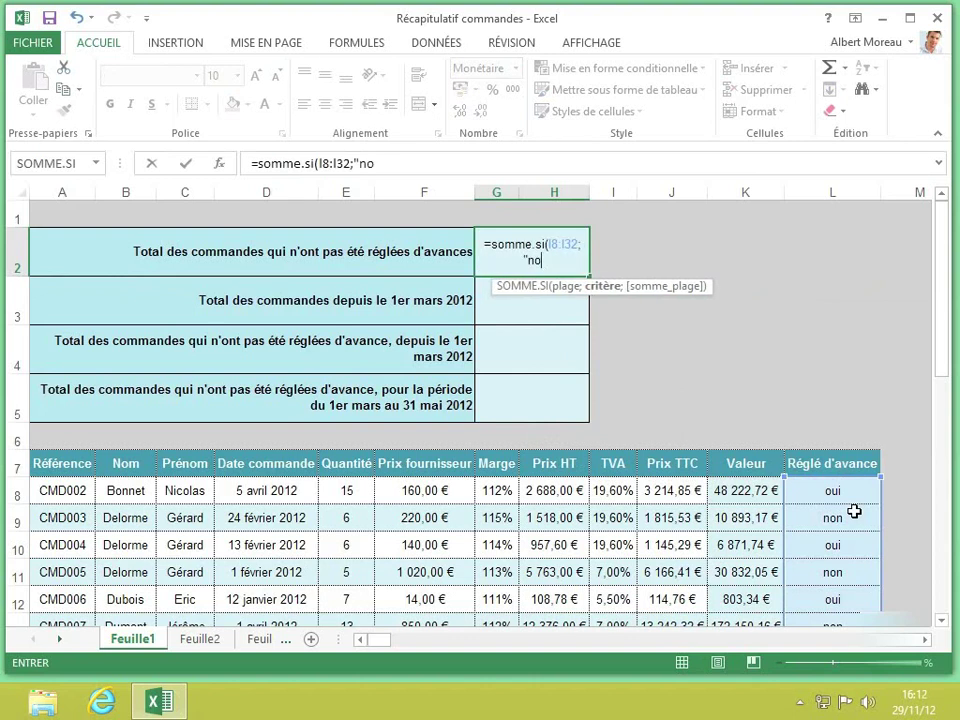
text(n")
text(;)
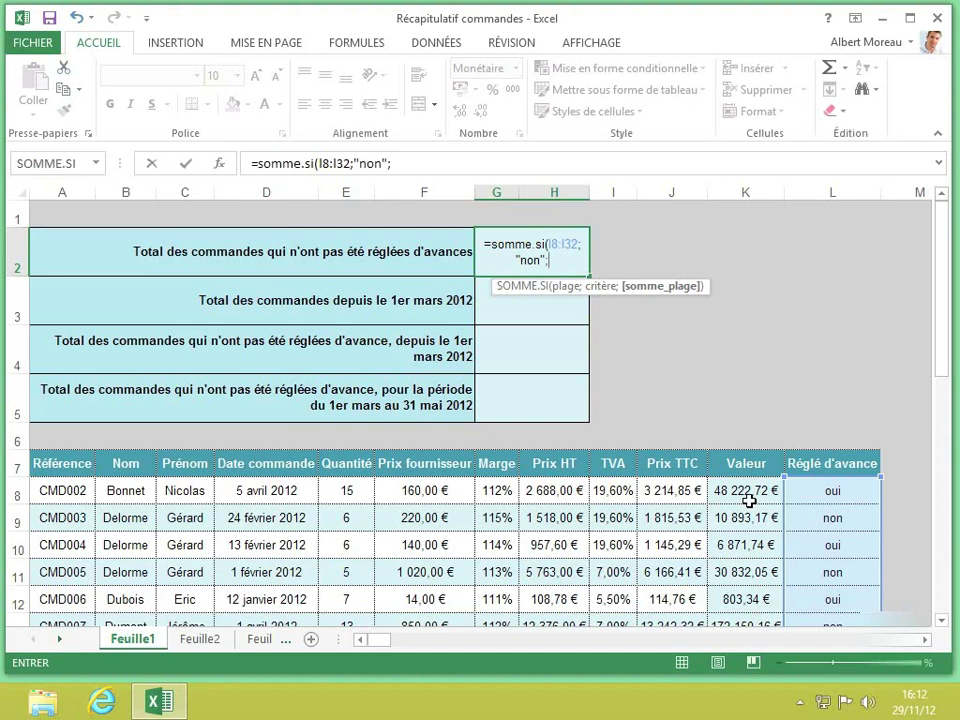
text(k8:)
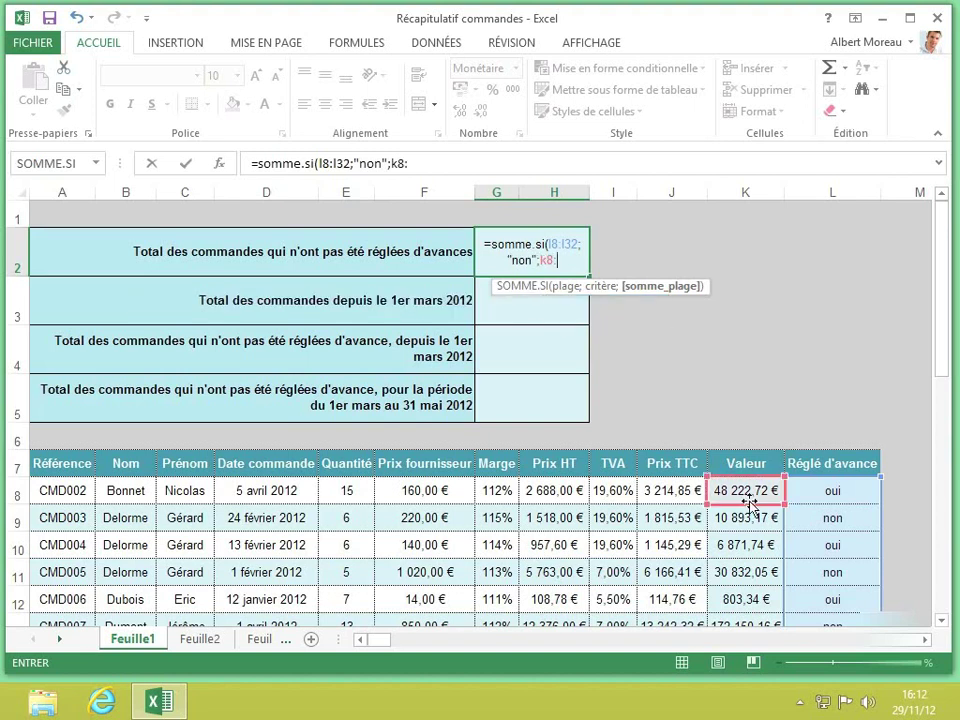
text(k32)
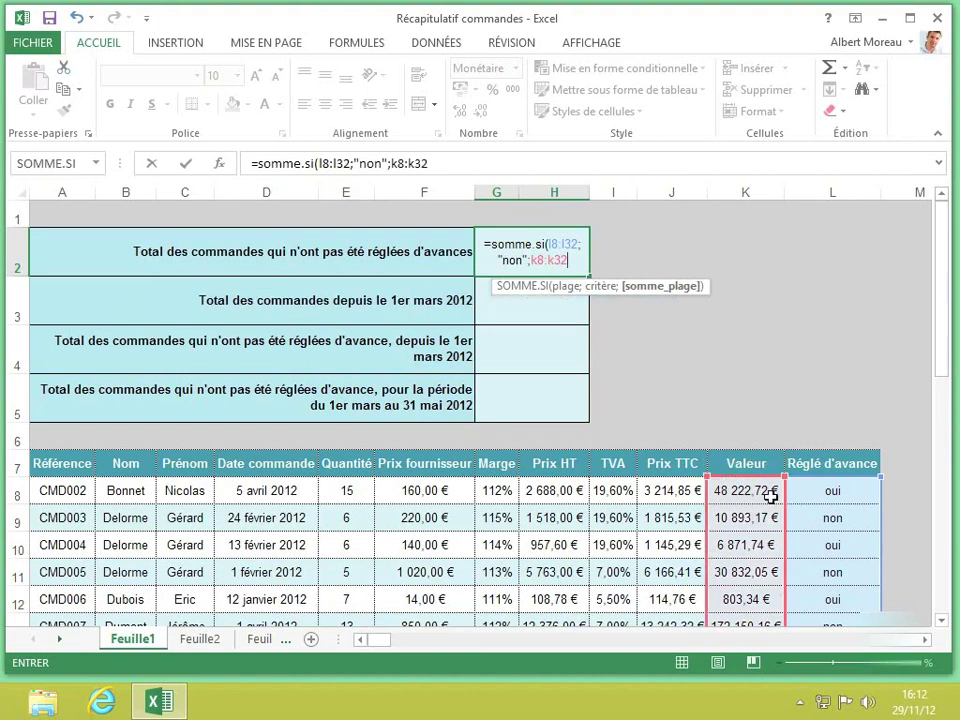
scroll(770, 497, down, 7)
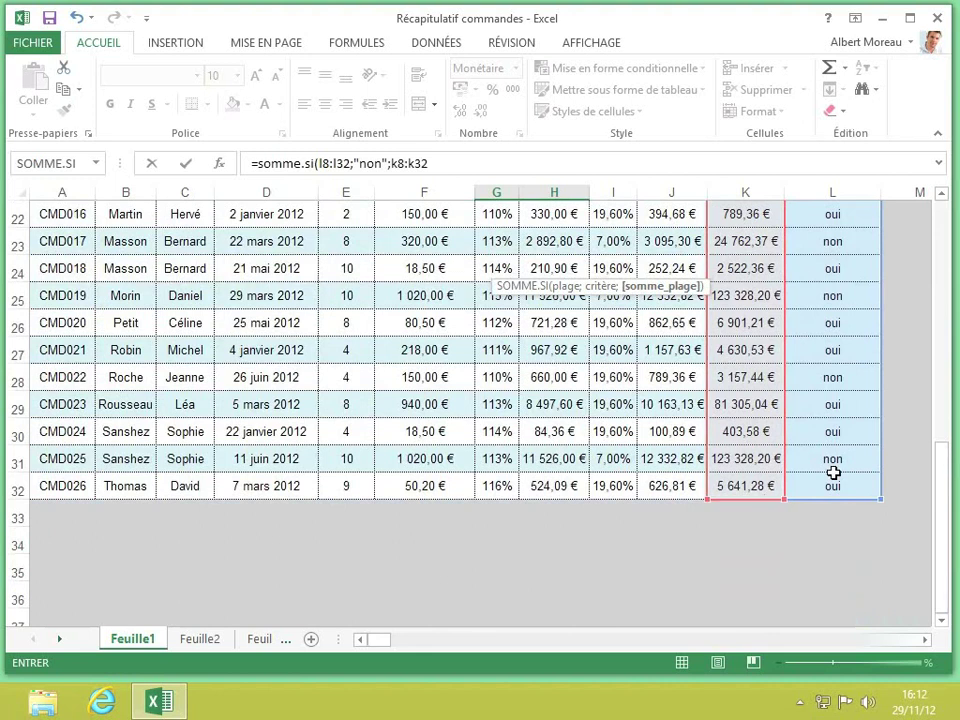
scroll(833, 472, up, 7)
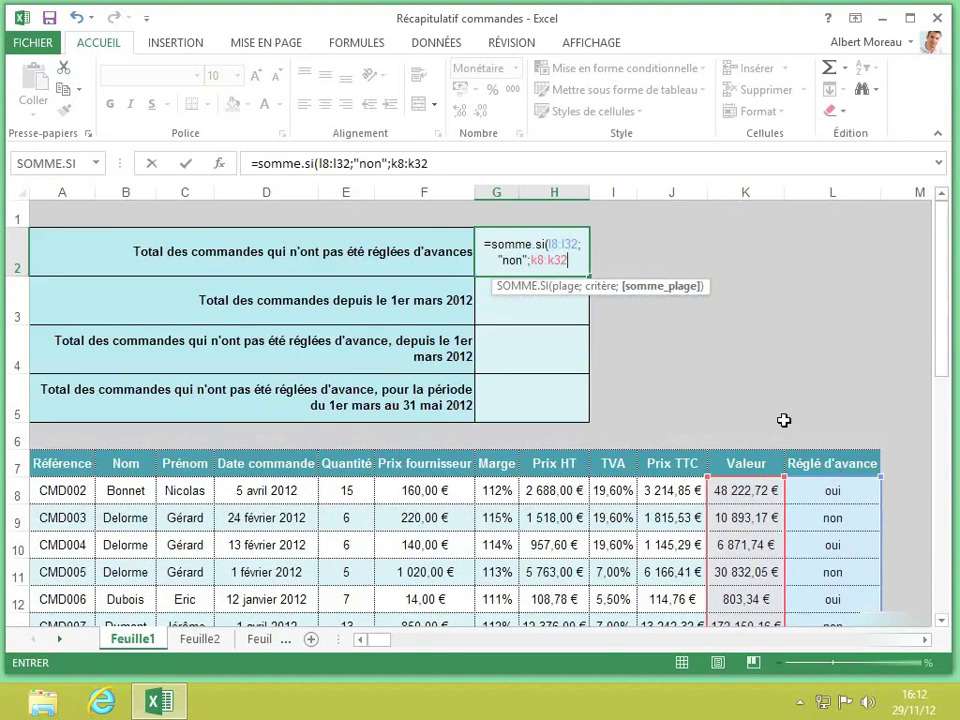
text())
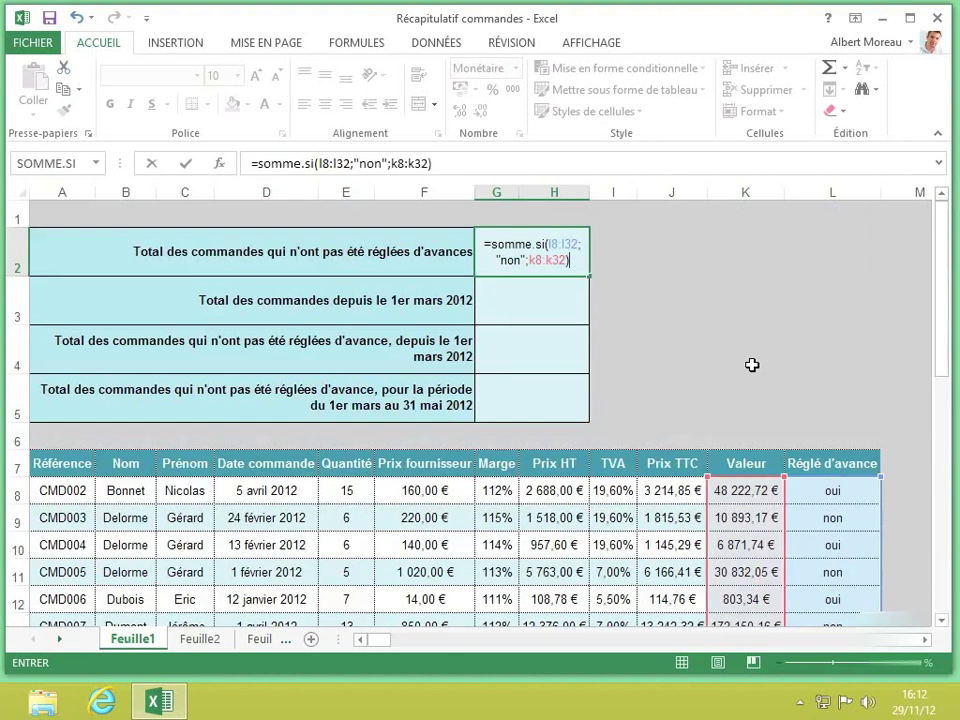
key(Return)
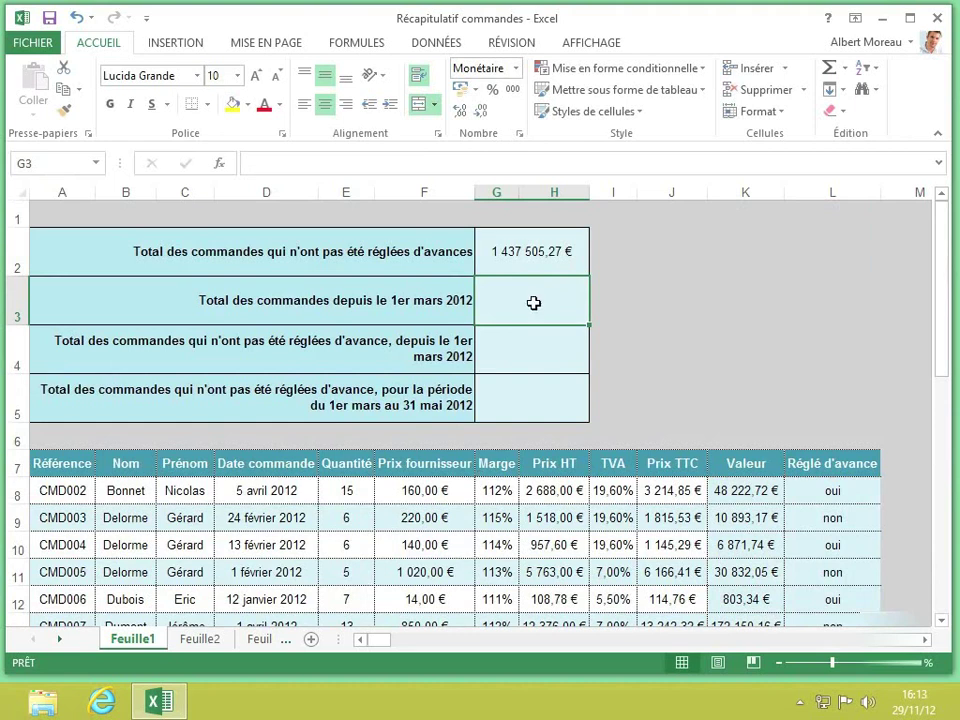
Step: Start a SOMME.SI formula in cell G3 with the Date commande column, D8:D32, as the criteria range
text(=)
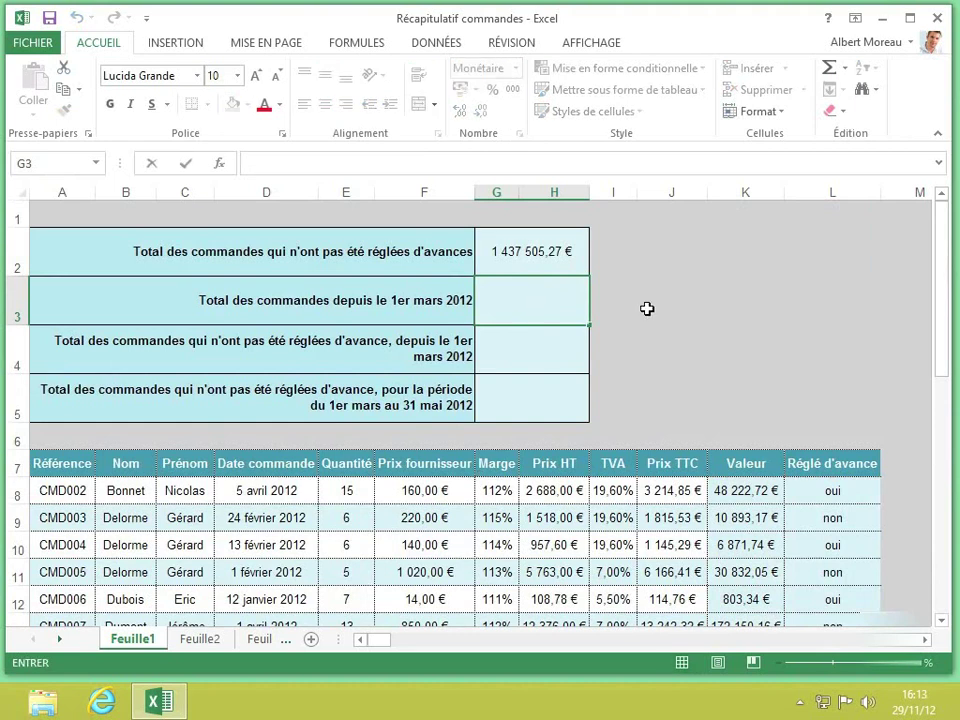
text(somme.si()
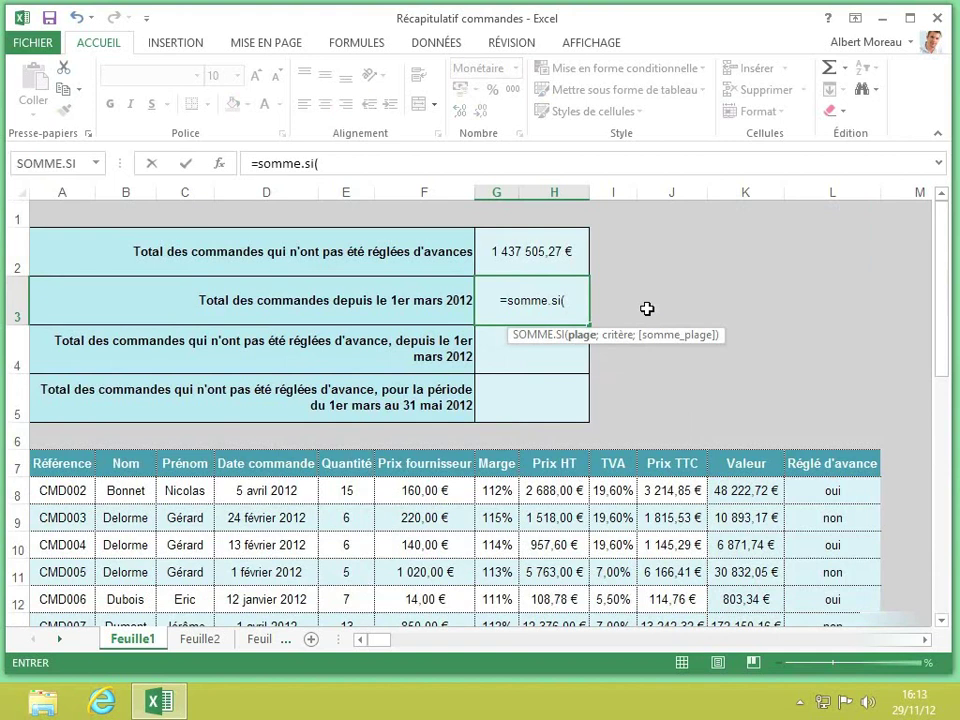
text(d)
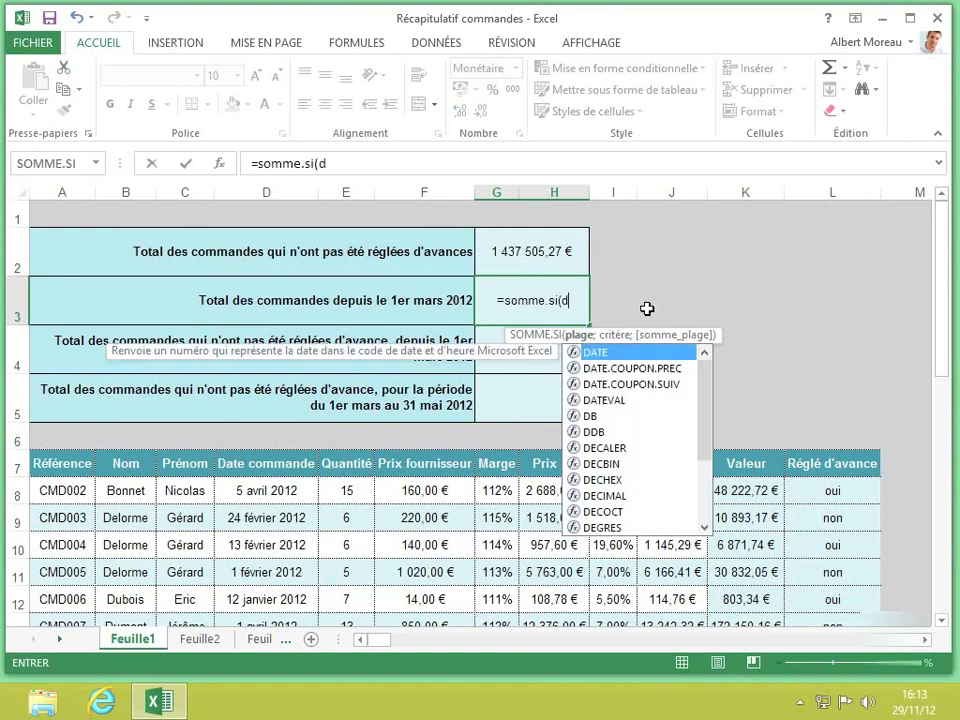
text(8:)
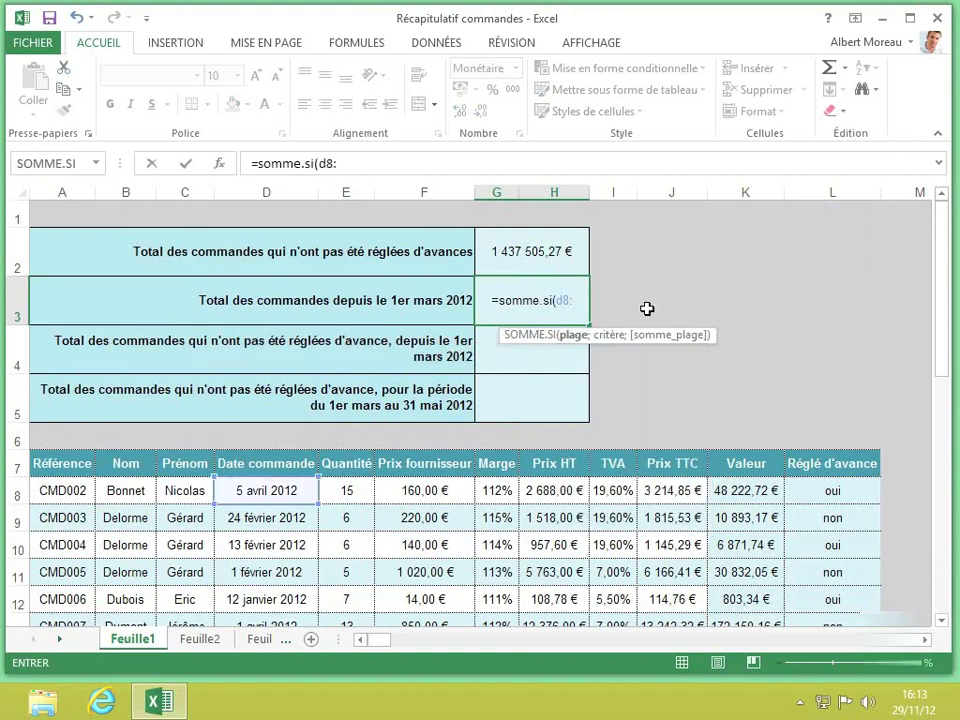
text(d32)
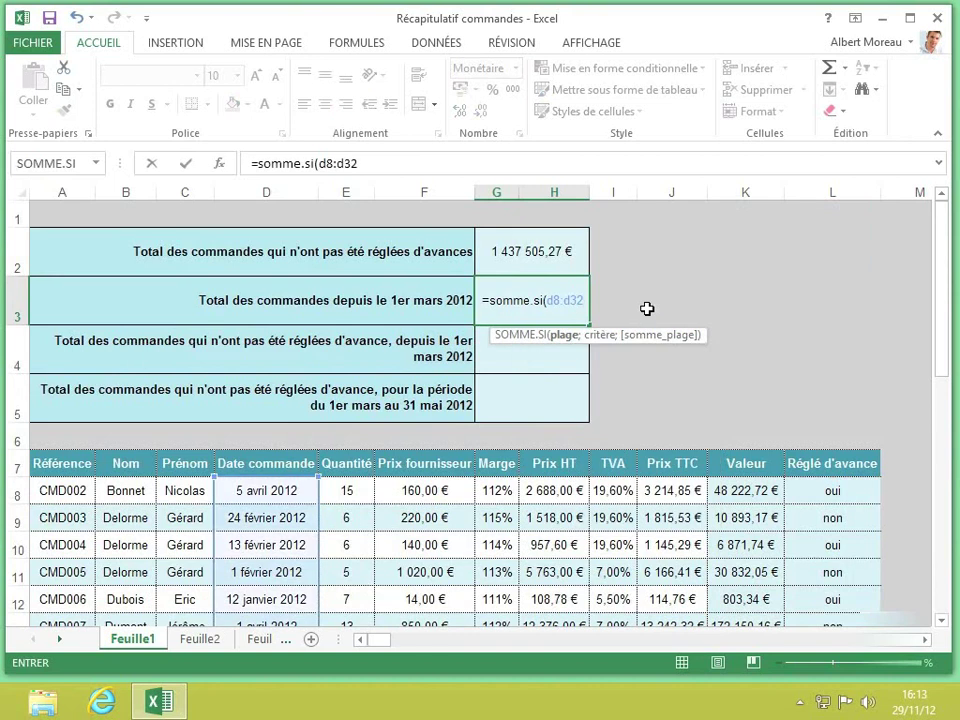
text(;)
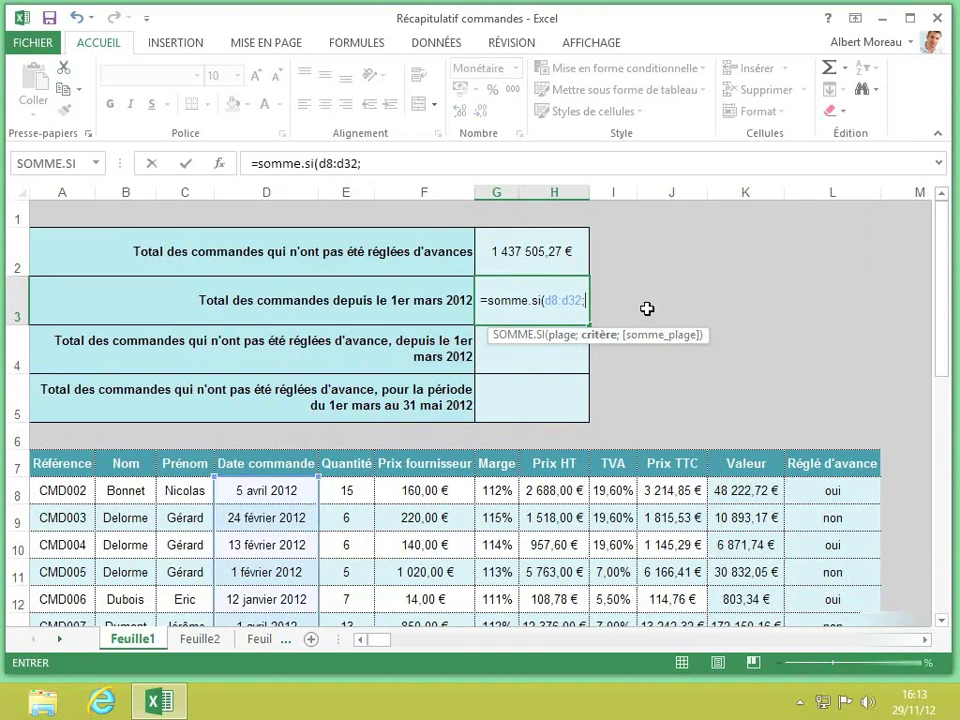
Step: Complete the G3 formula with the criterion ">=01/03/2012" and the sum range K8:K32
text(")
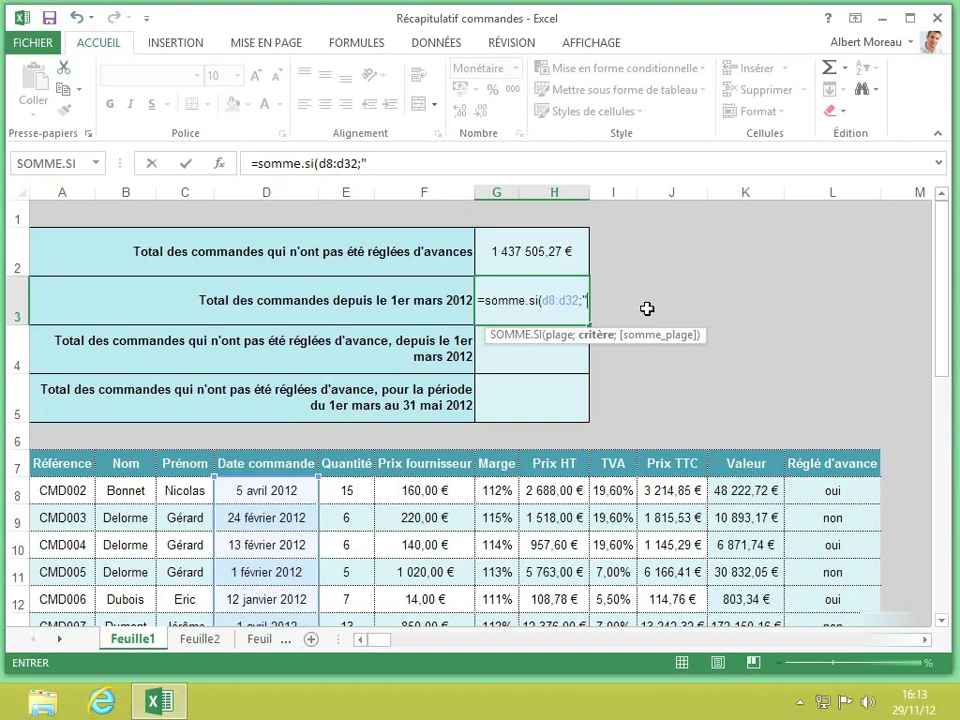
text(>)
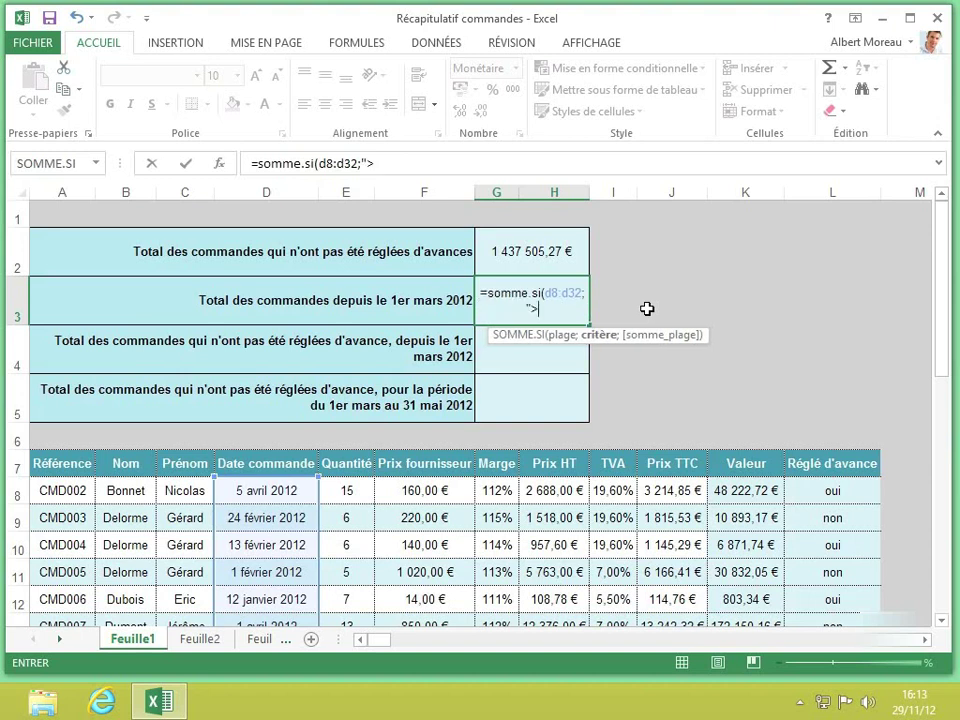
text(=)
text(01/03/2012)
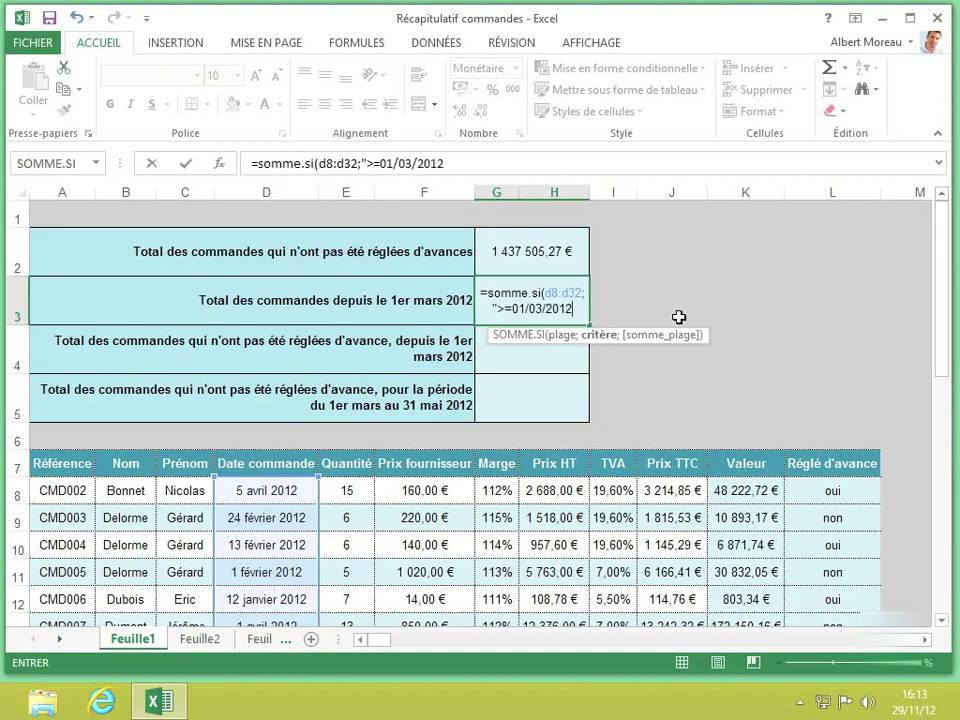
text(")
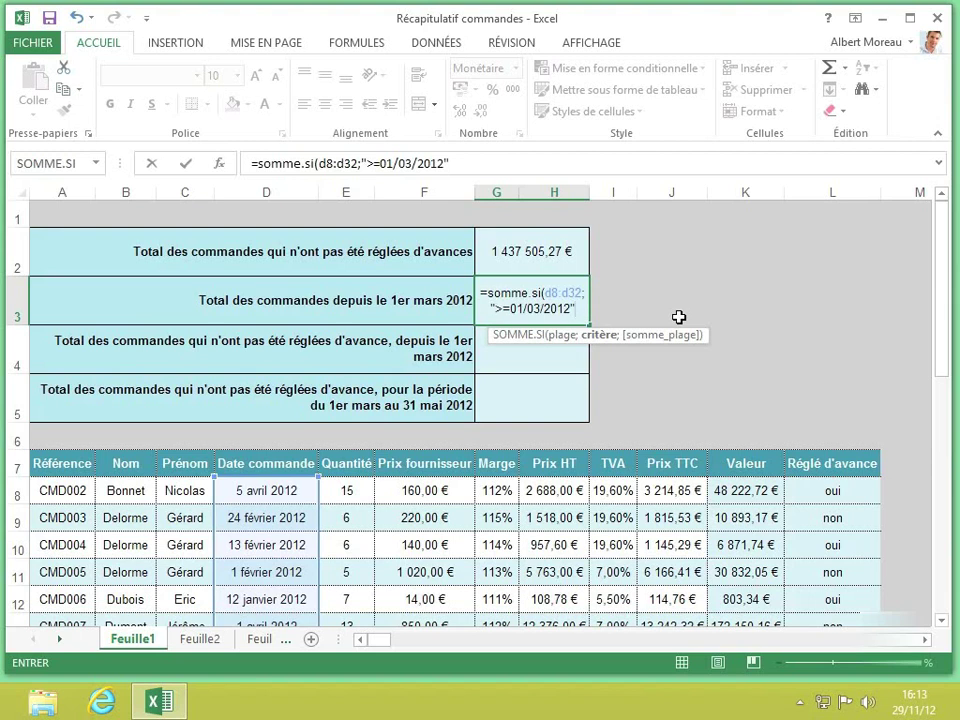
text(;)
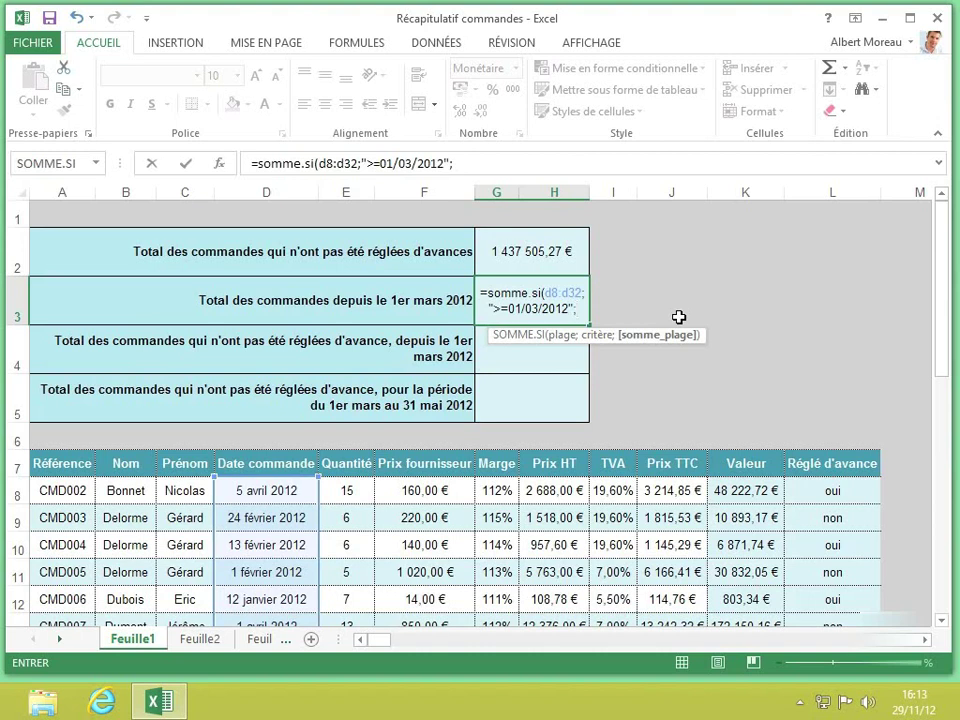
text(k8)
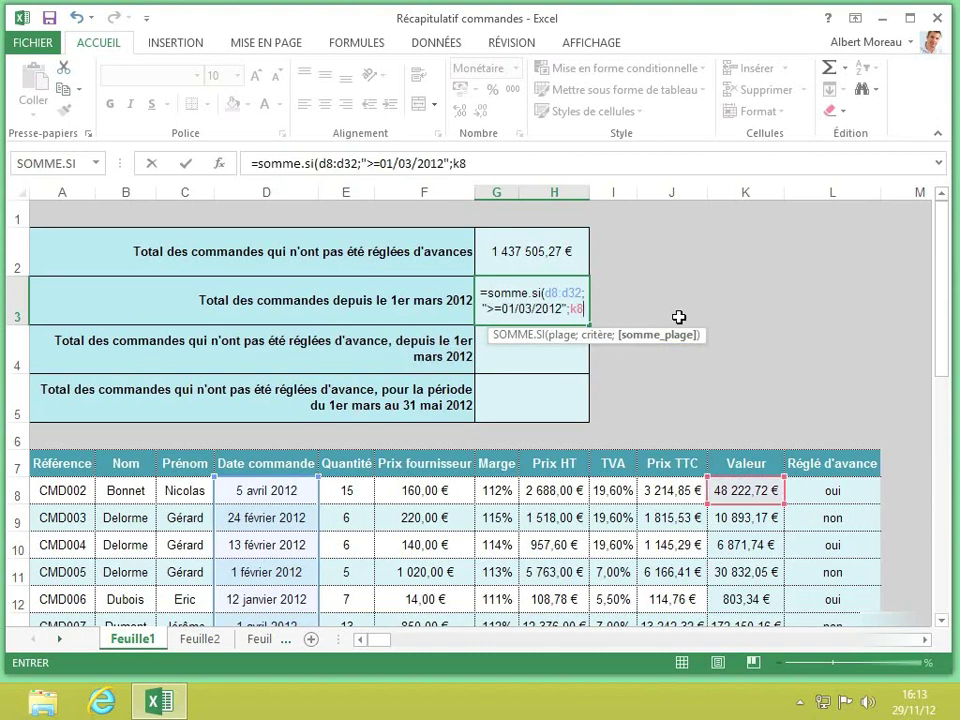
text(:k32)
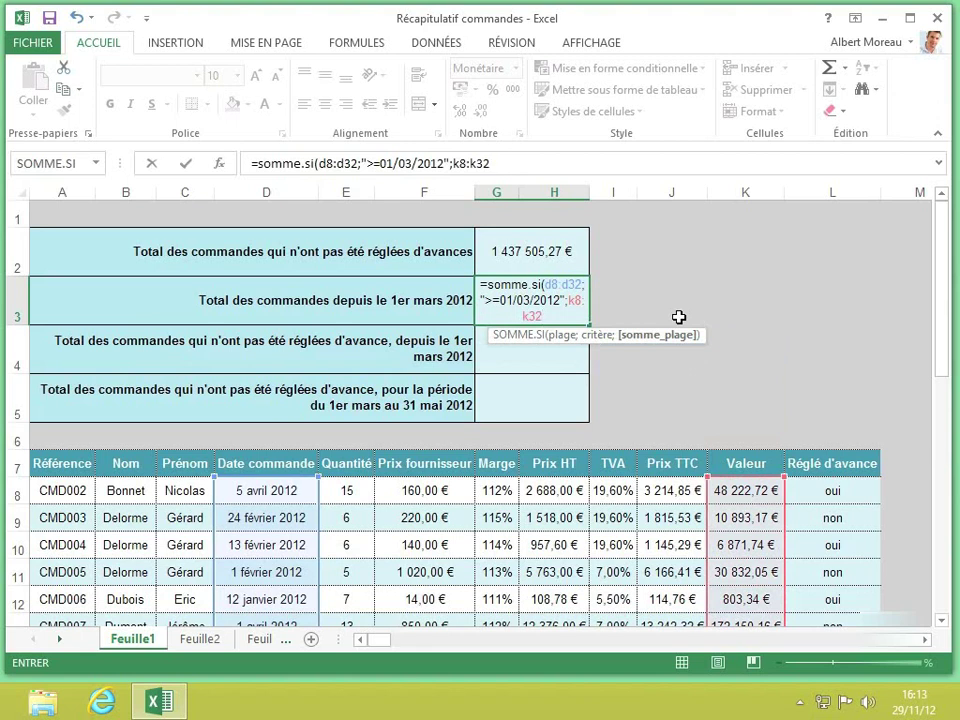
text())
key(Return)
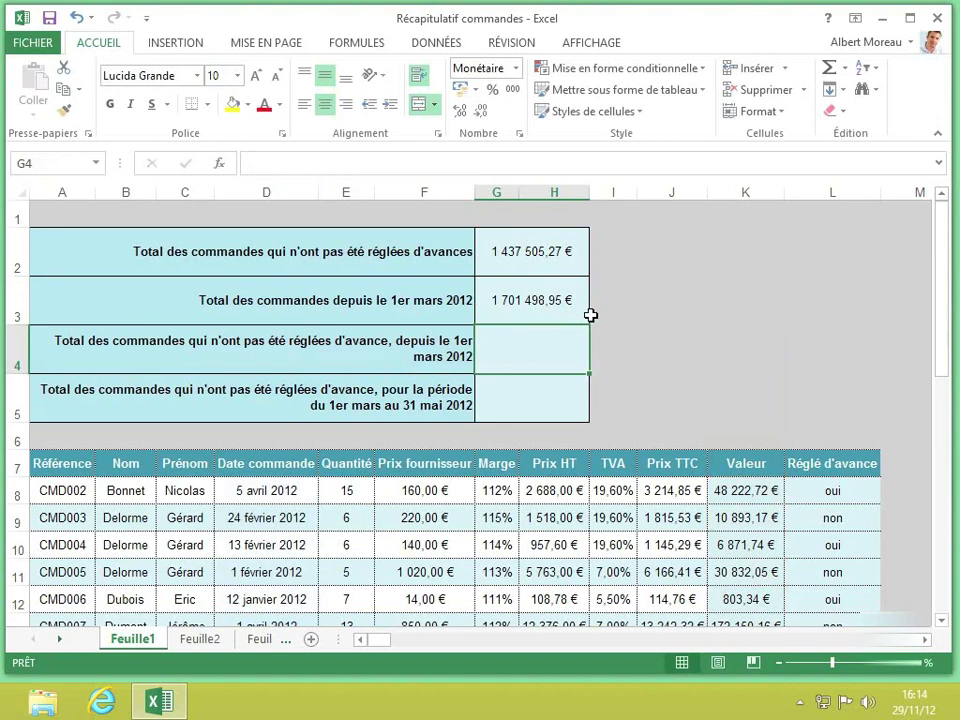
Step: Start a SOMME.SI.ENS formula in cell G4 with the Valeur column, K8:K32, as the sum range
scroll(633, 354, down, 3)
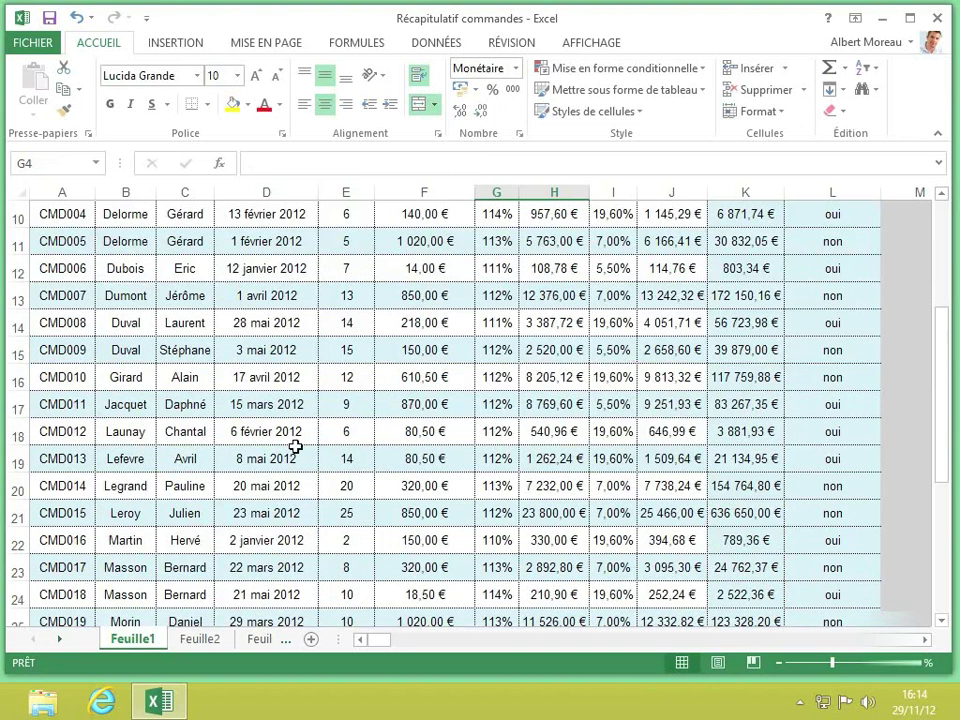
scroll(296, 447, up, 3)
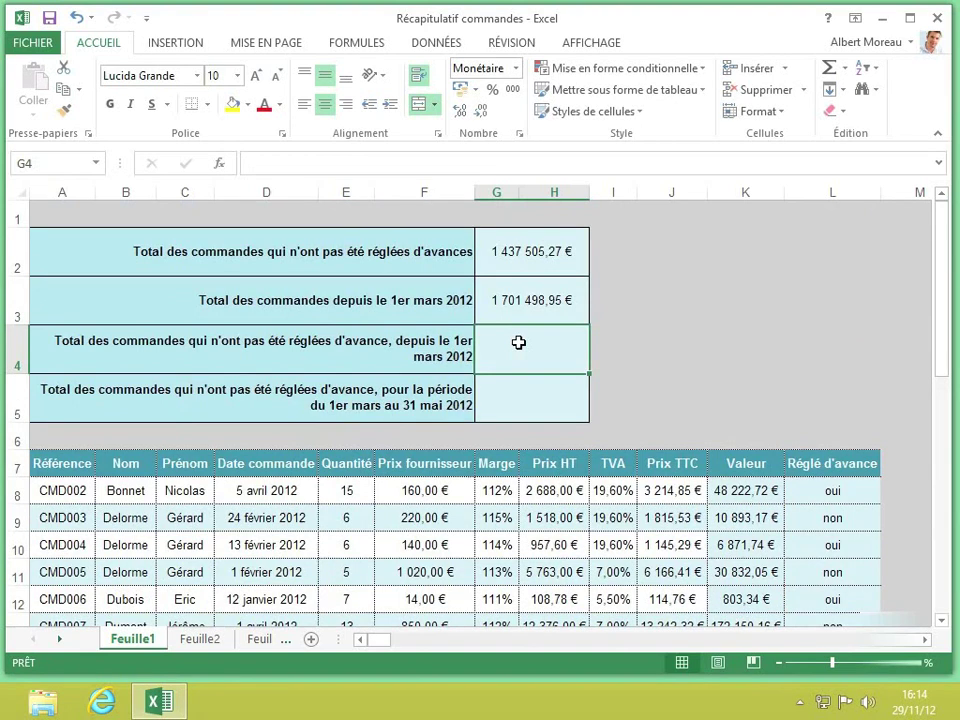
text(=)
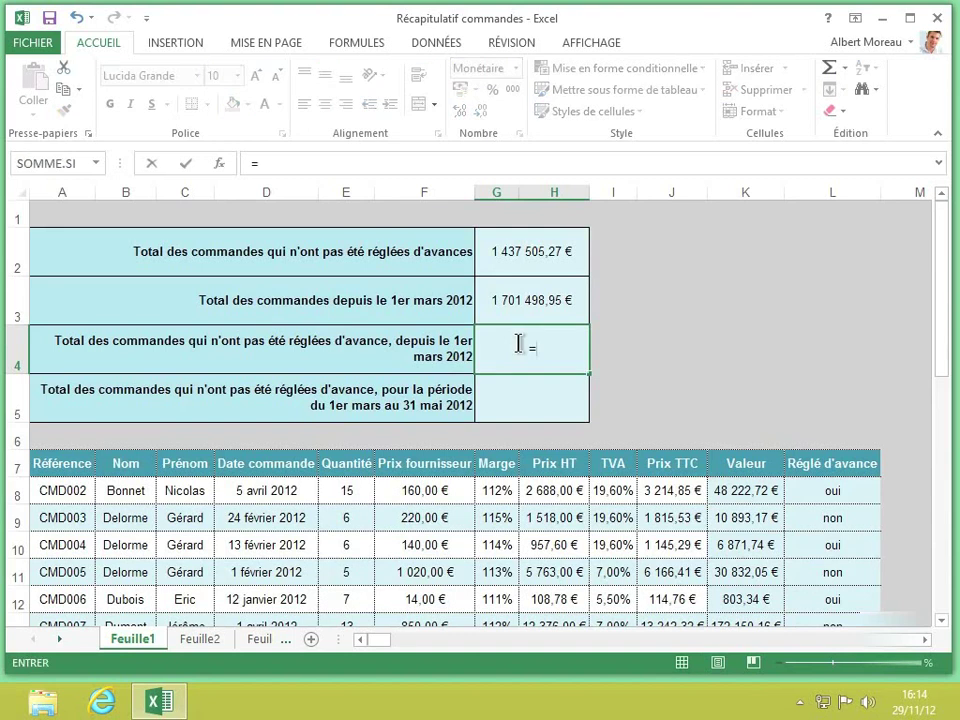
text(somme.si.ens)
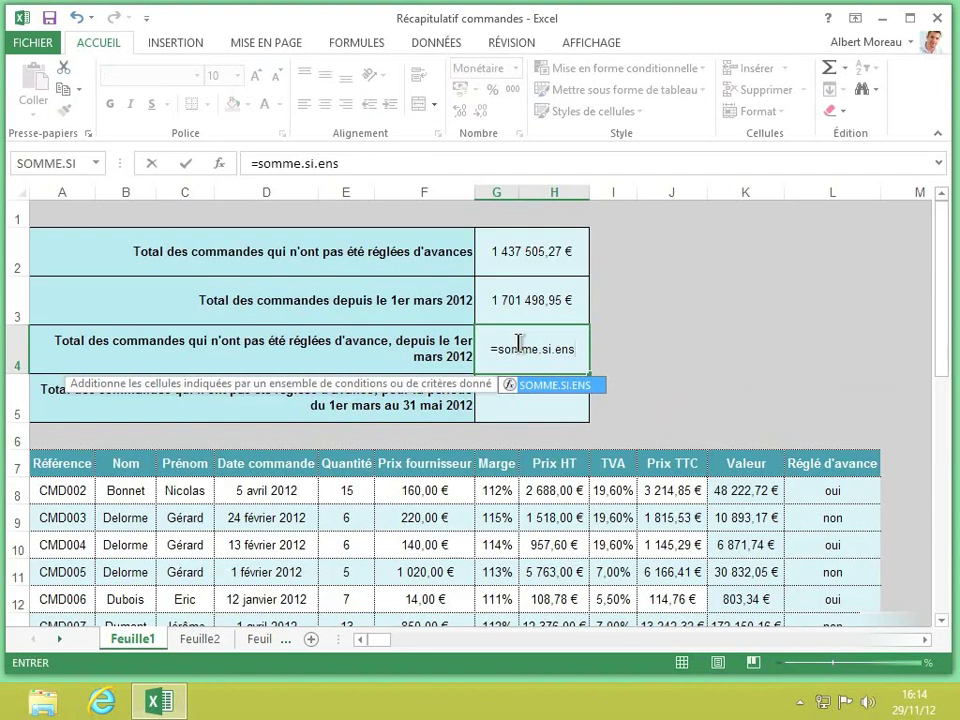
text(()
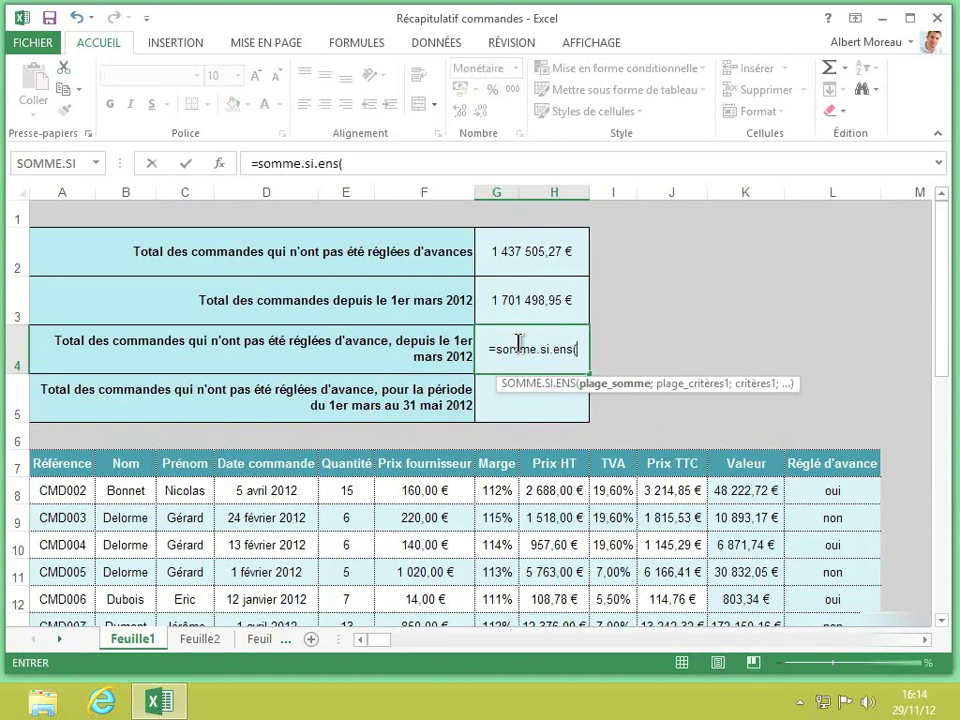
text(k8:k32)
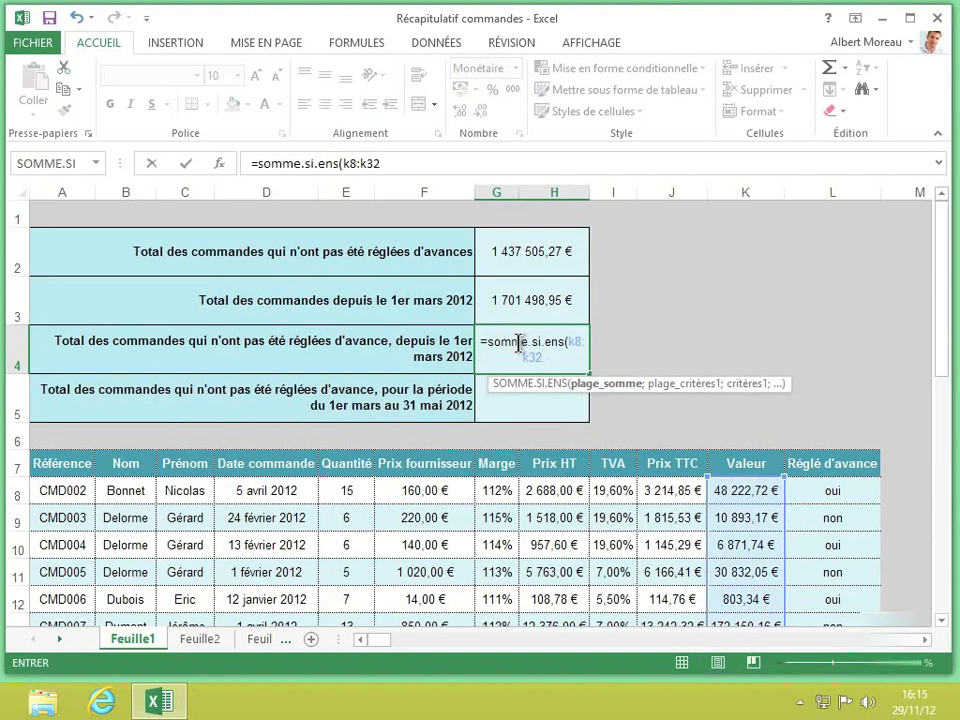
text(;)
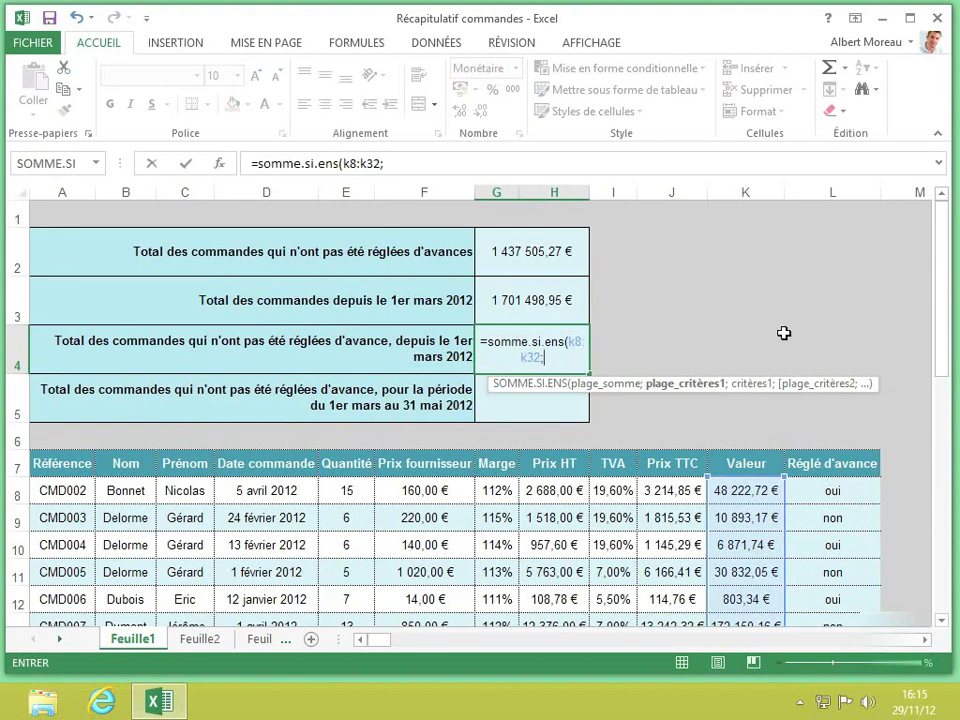
Step: Add the first condition to the G4 formula: criteria range L8:L32 with the criterion "non"
text(l8)
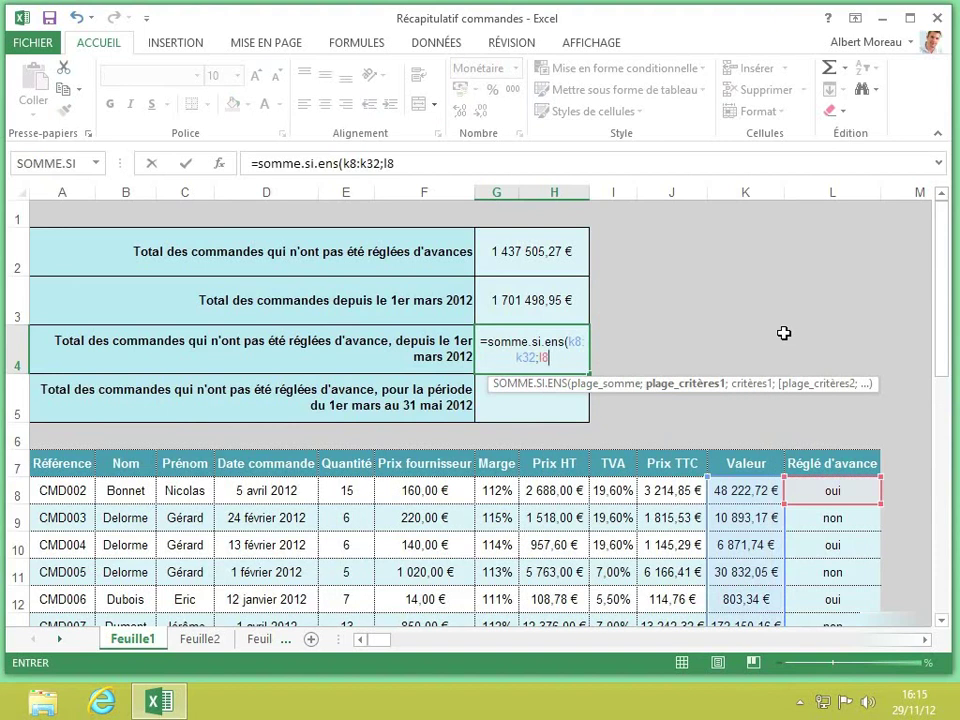
text(:l)
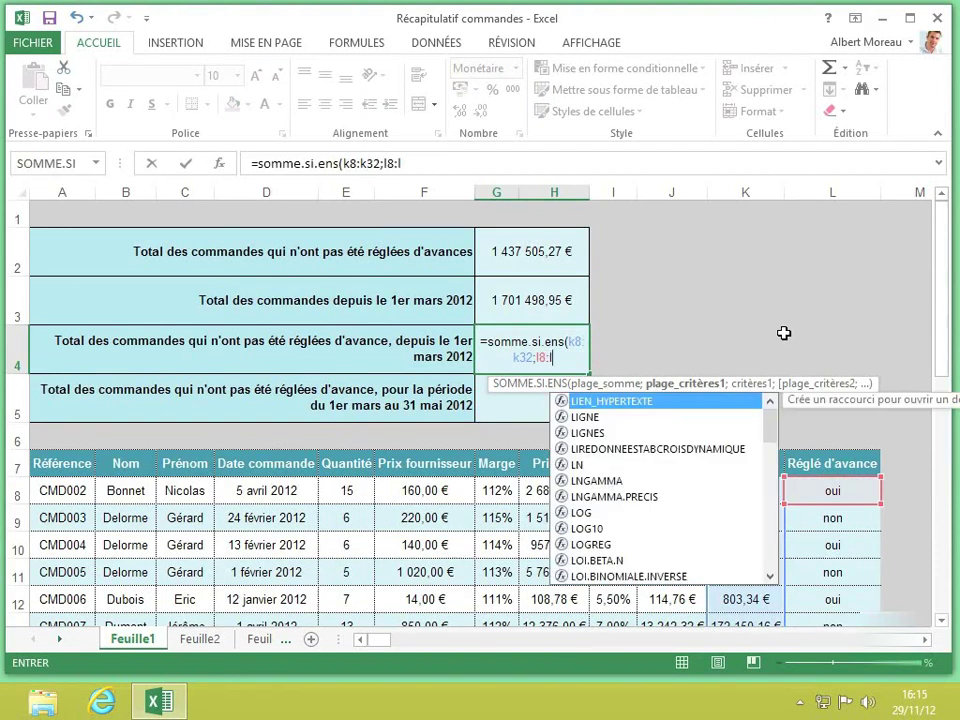
text(32;)
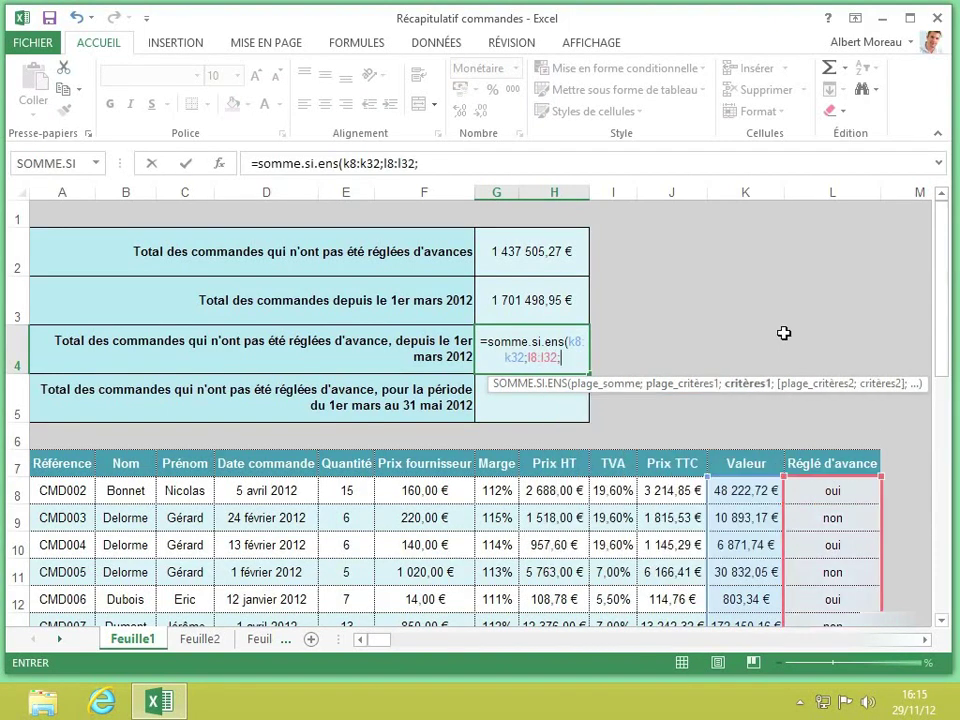
text("non)
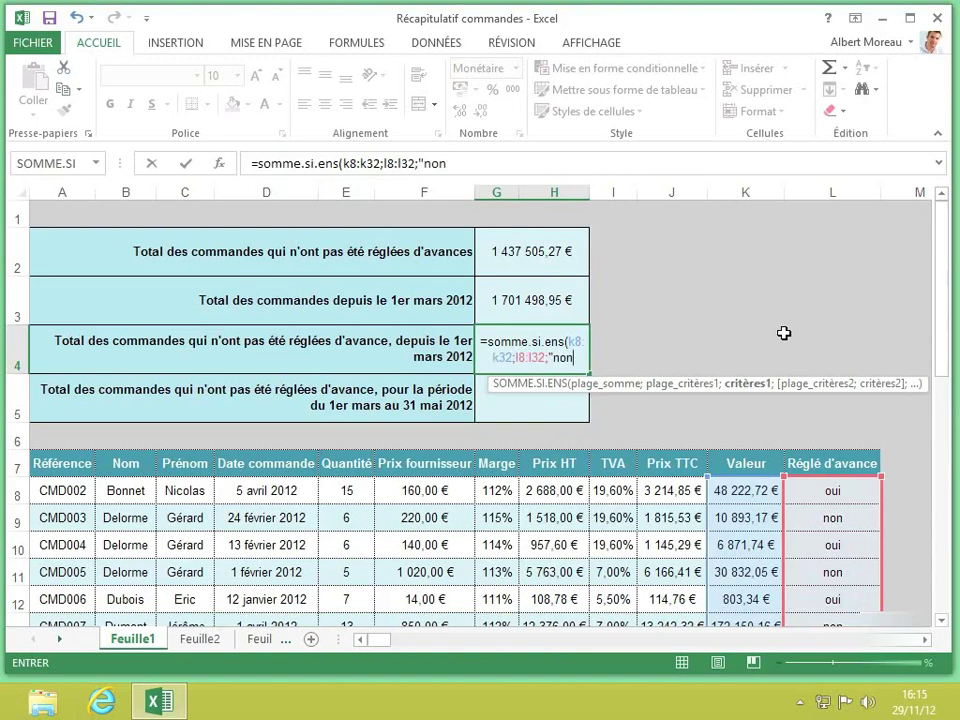
text(";)
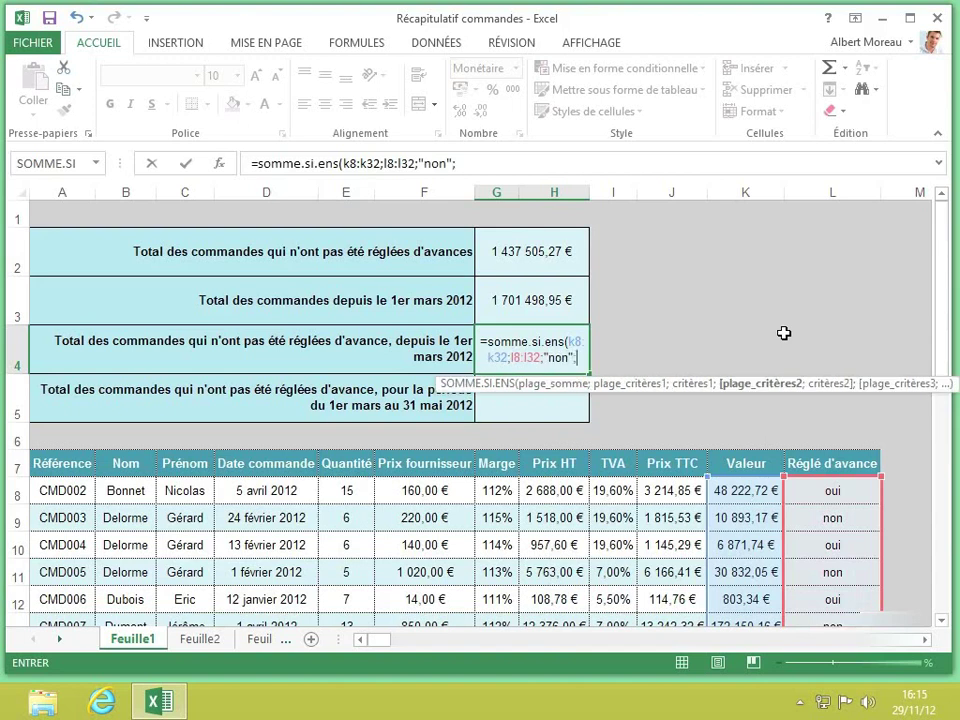
Step: Complete the G4 formula with the second criteria range D8:D32 and the criterion ">=01/03/2012"
text(d8)
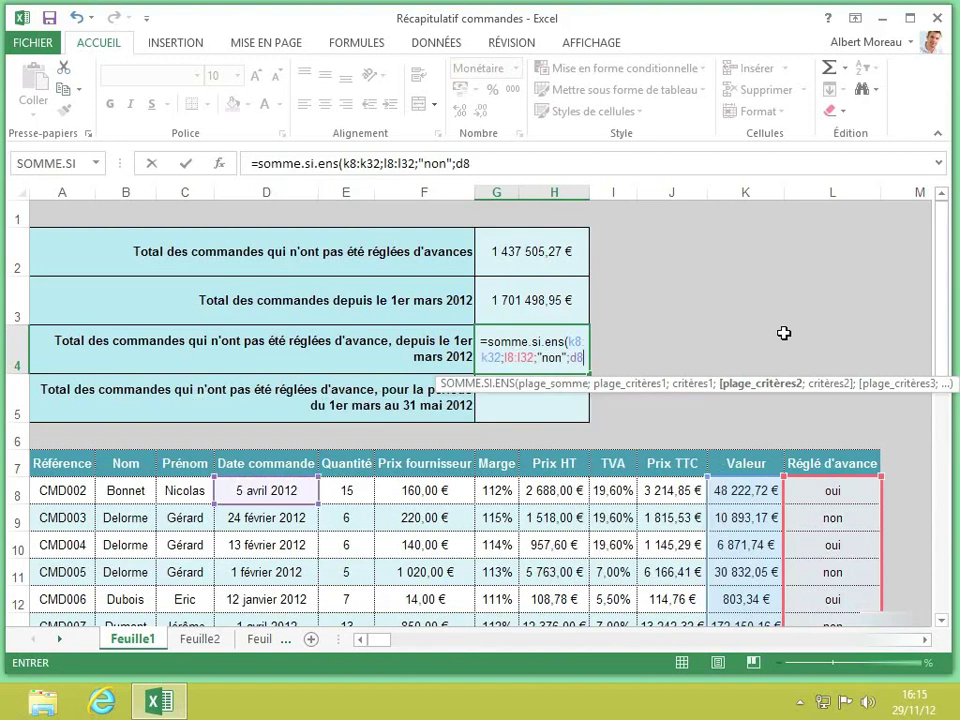
text(:d)
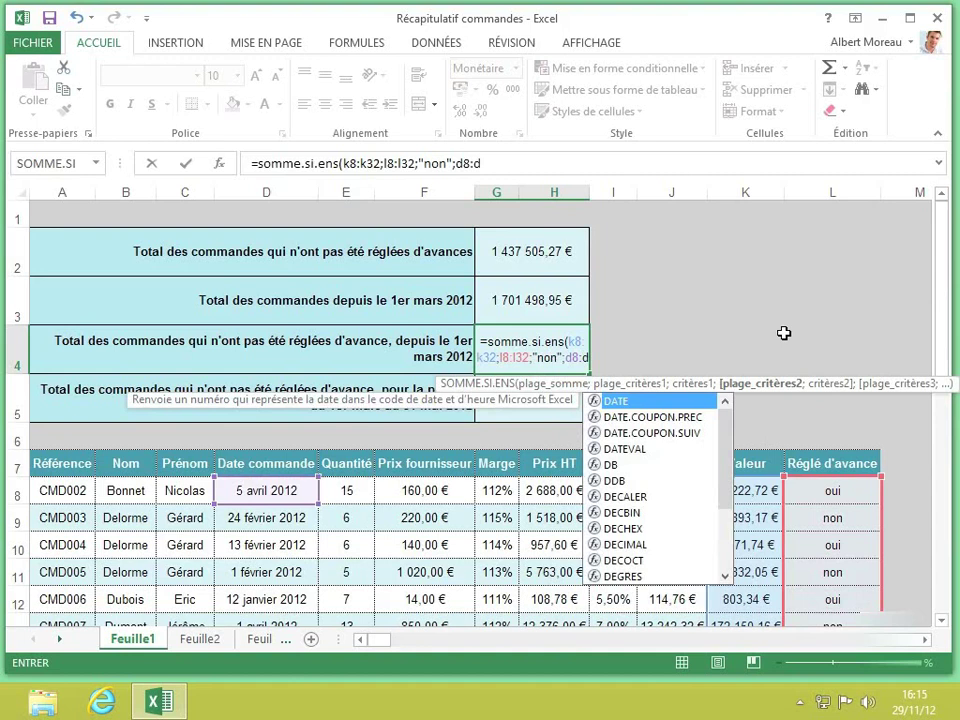
text(32;)
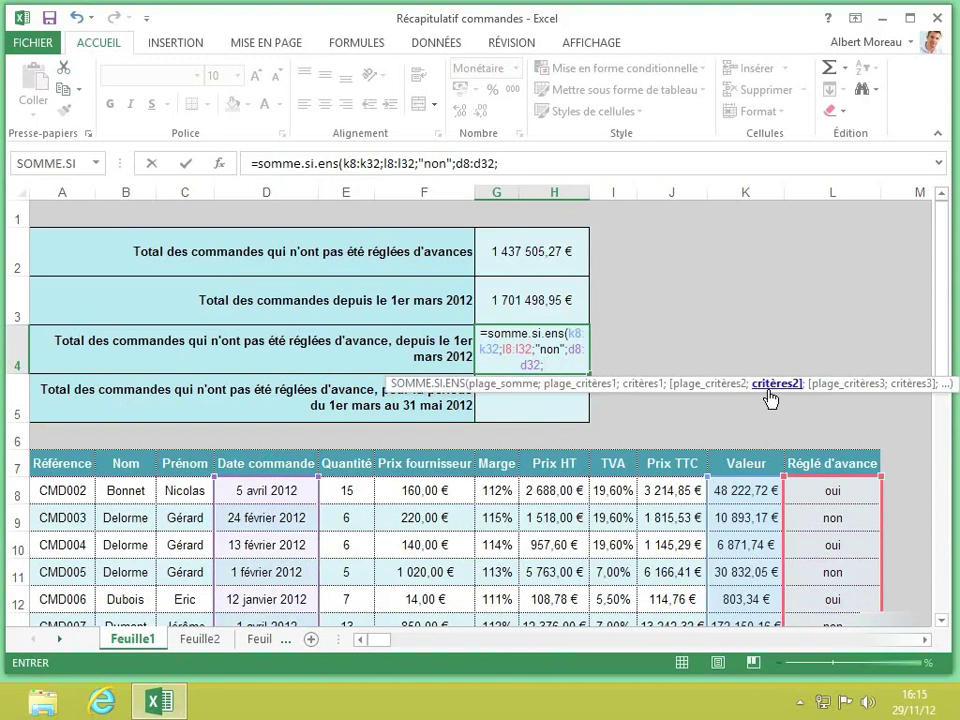
text(">)
text(=01/0)
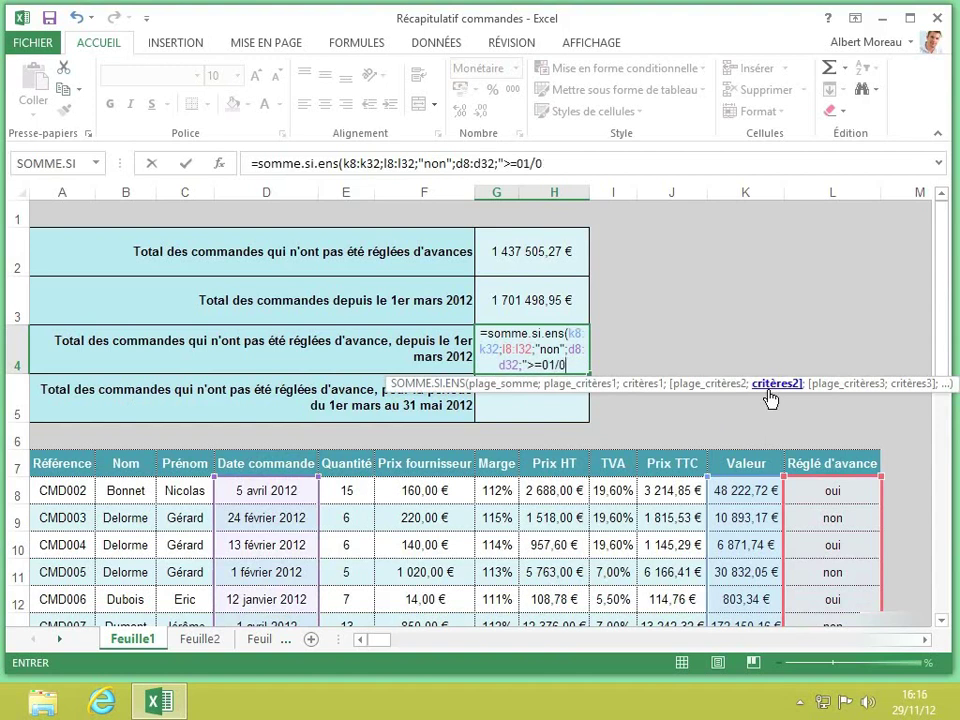
text(3/2012)
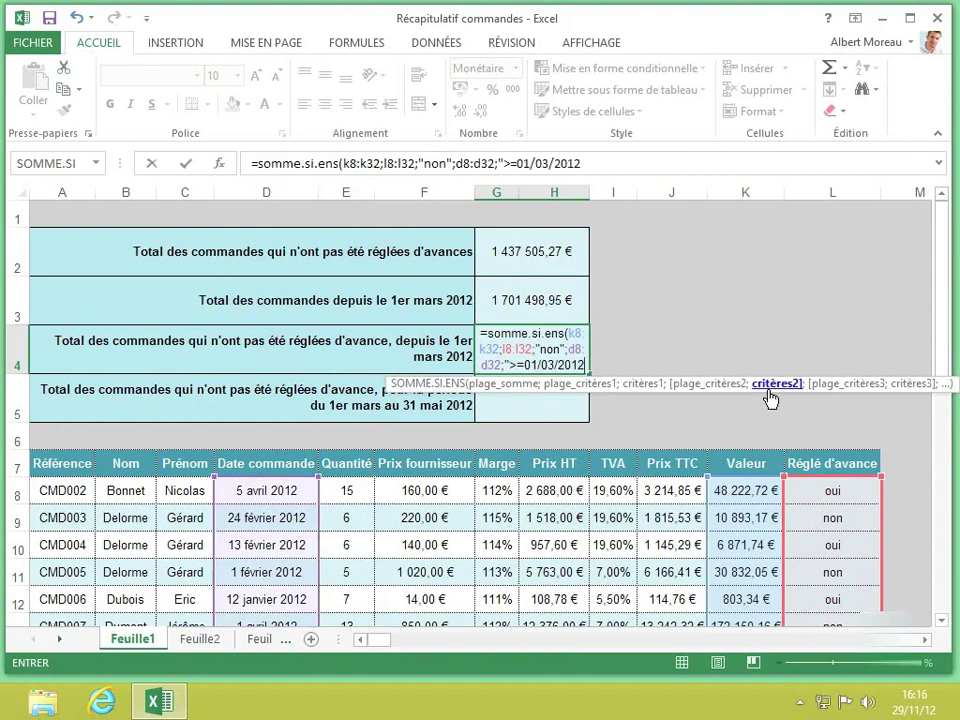
text("))
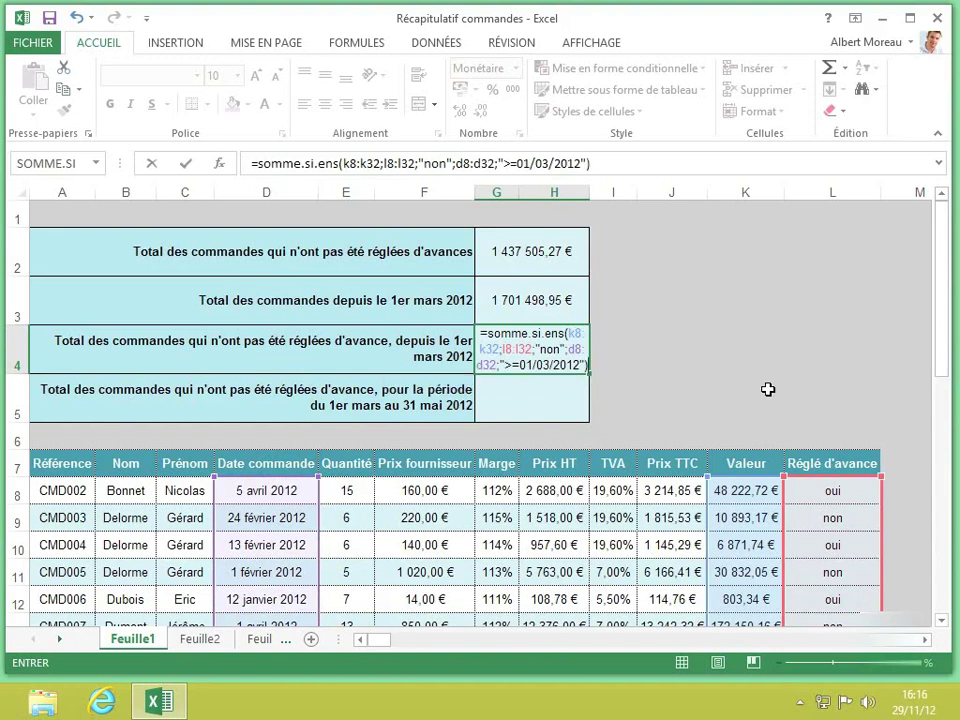
key(Return)
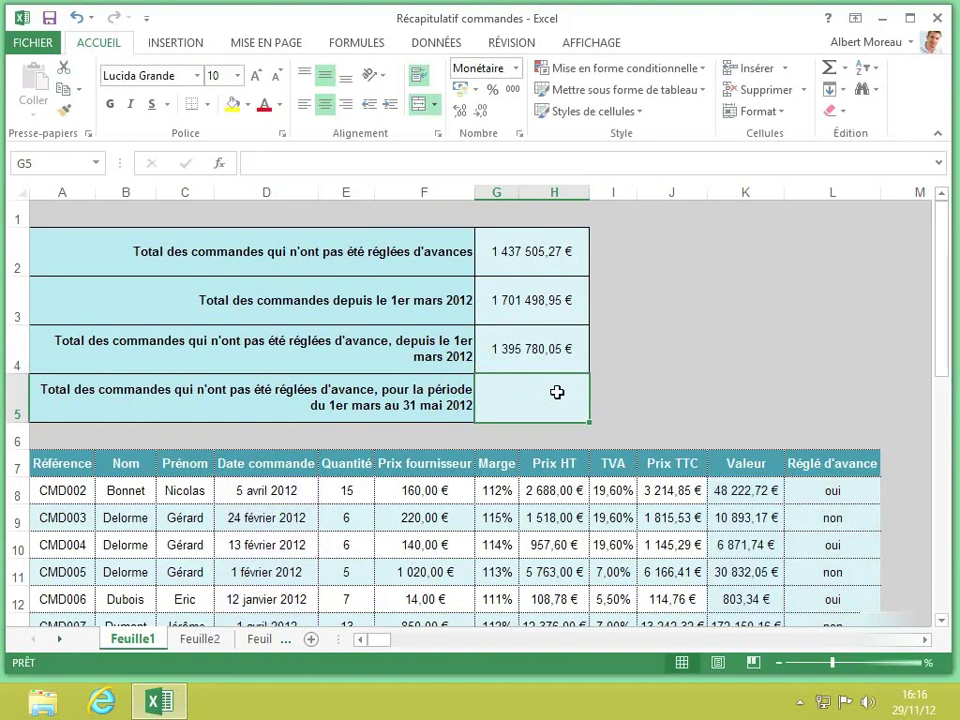
Step: Copy the text of the SOMME.SI.ENS formula in cell G4 without its equals sign, then leave the cell unmodified
drag(557, 392, 451, 401)
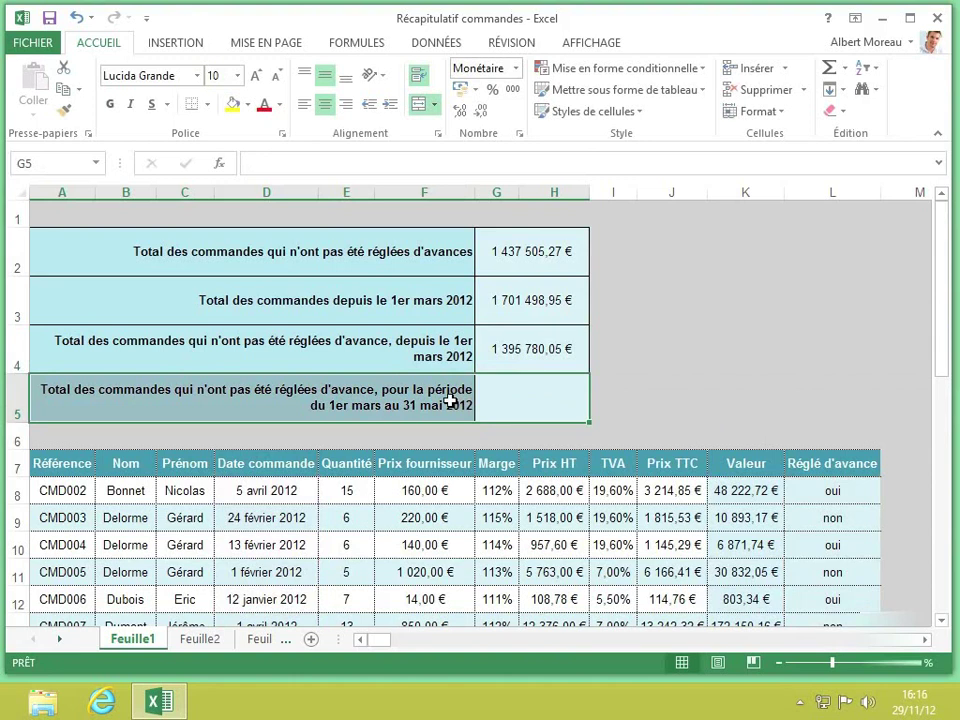
click(504, 405)
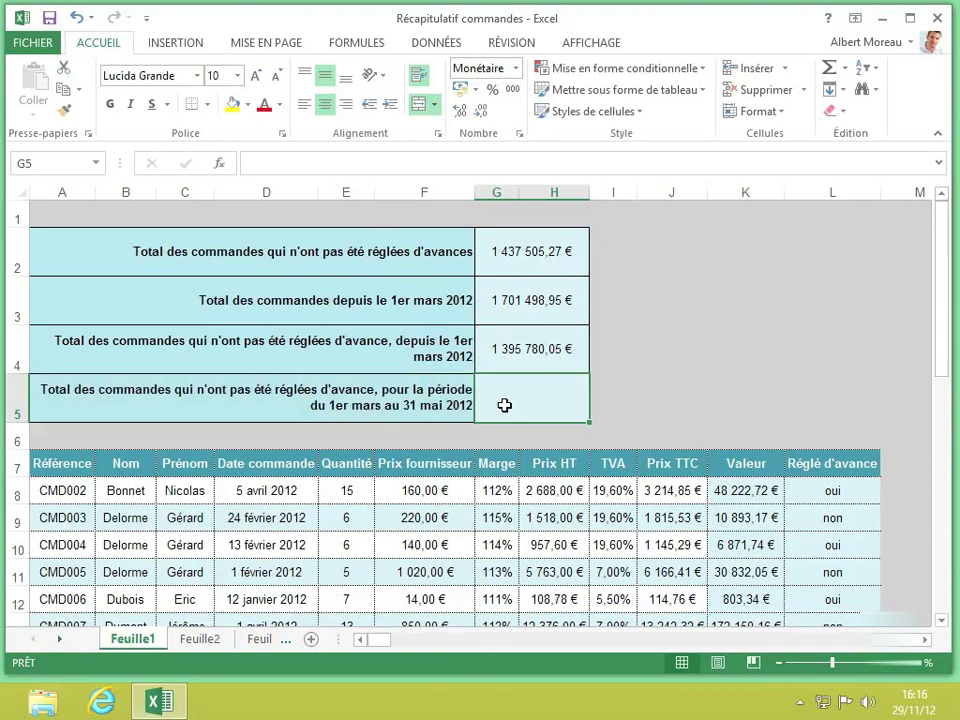
click(527, 350)
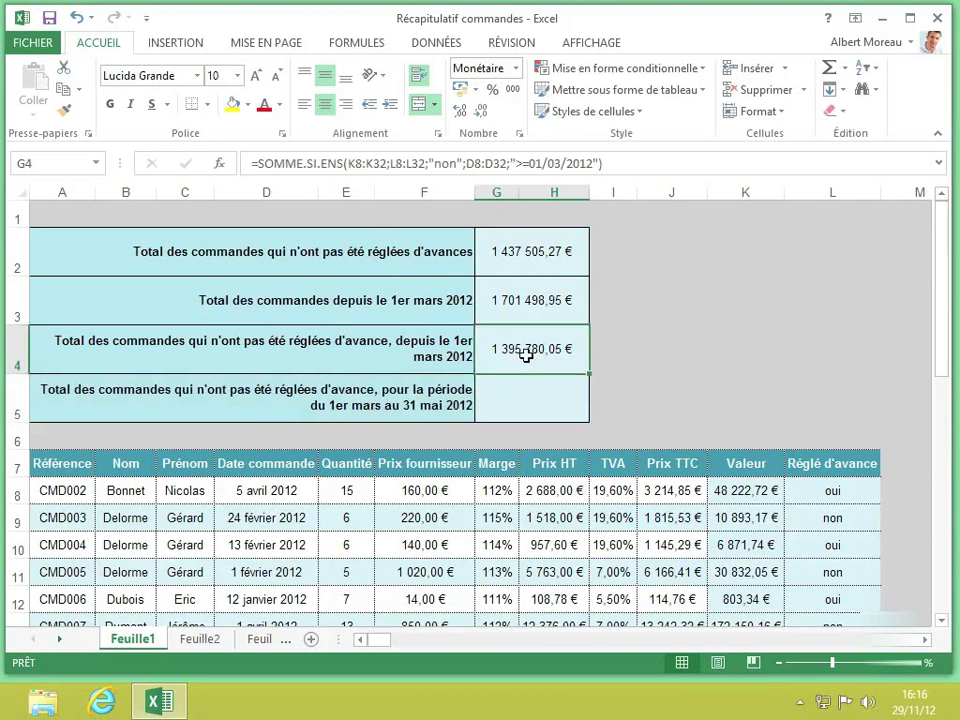
click(611, 165)
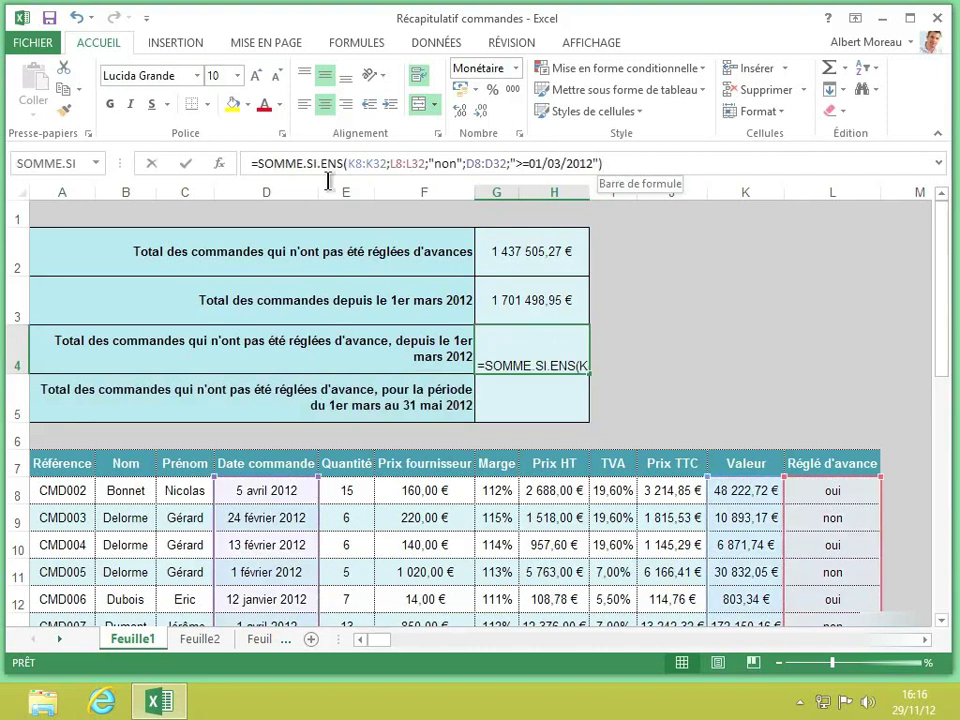
shift+click(251, 165)
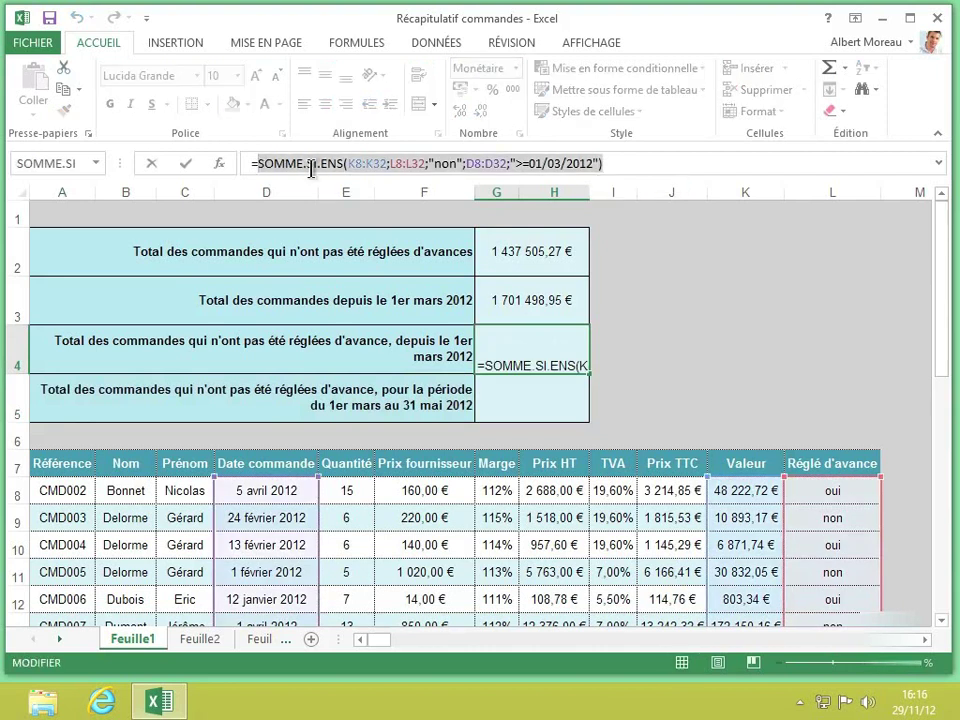
key(ctrl+c)
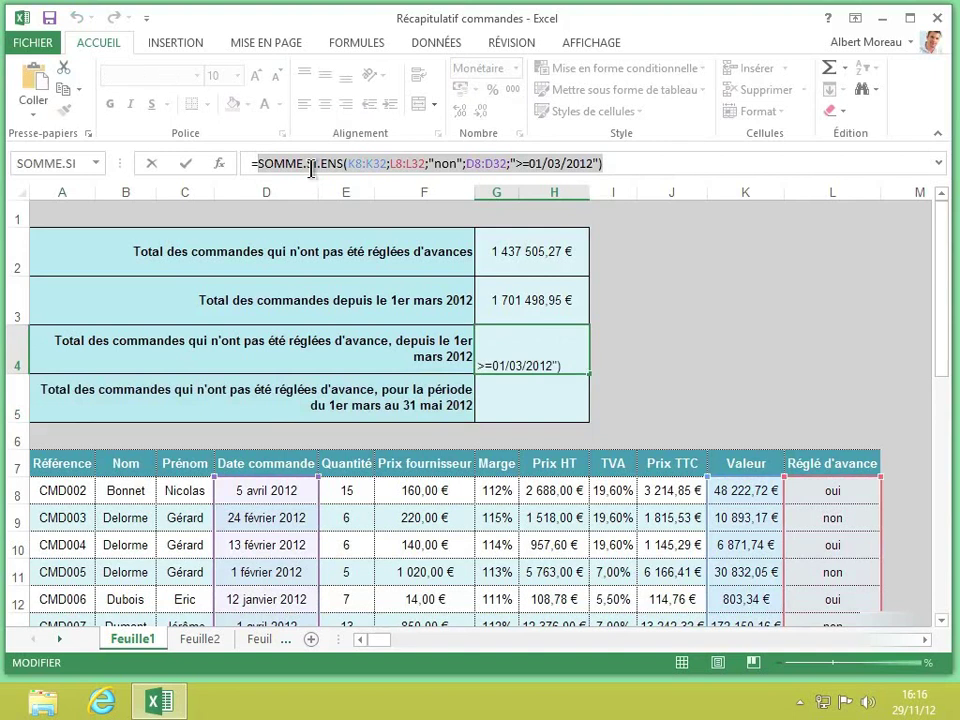
click(548, 393)
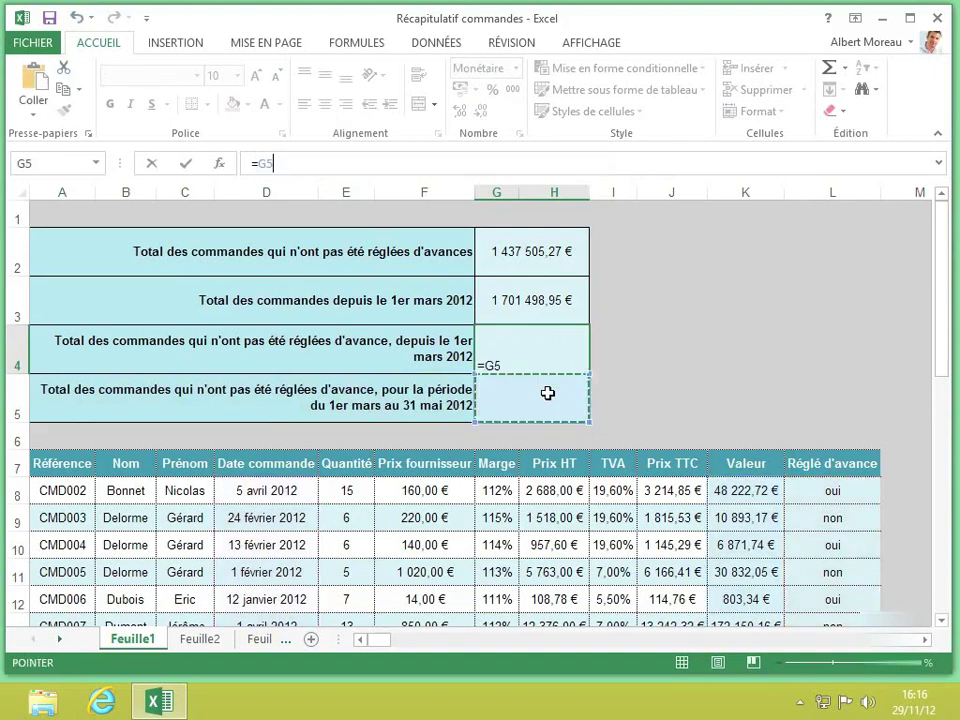
key(Escape)
Step: Enter an equals sign in cell G5 and paste the copied SOMME.SI.ENS formula text after it
click(548, 393)
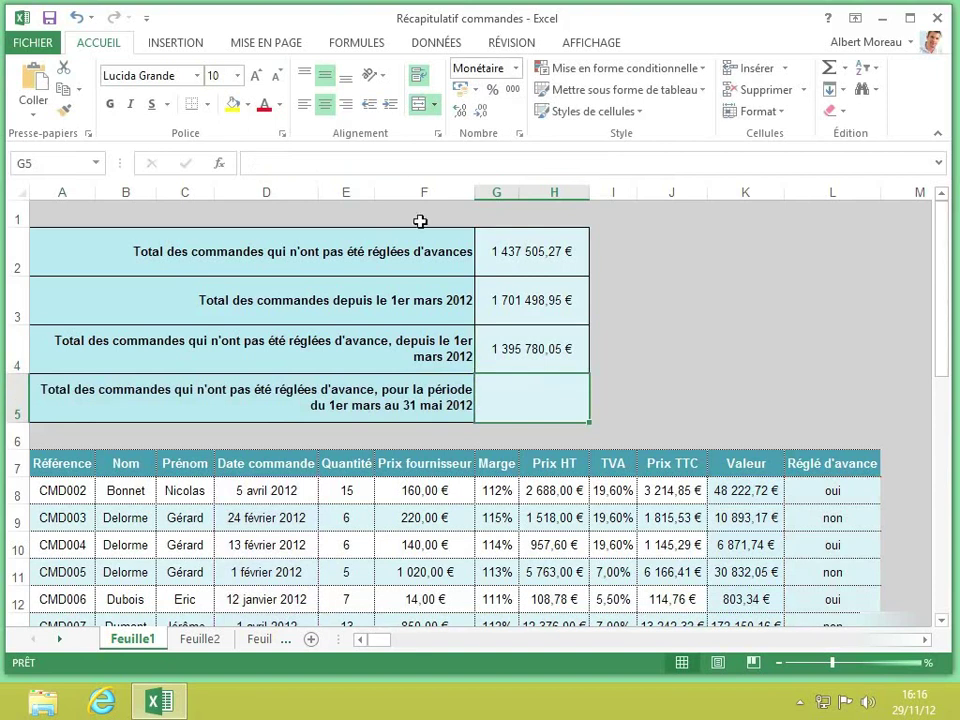
click(394, 168)
text(=)
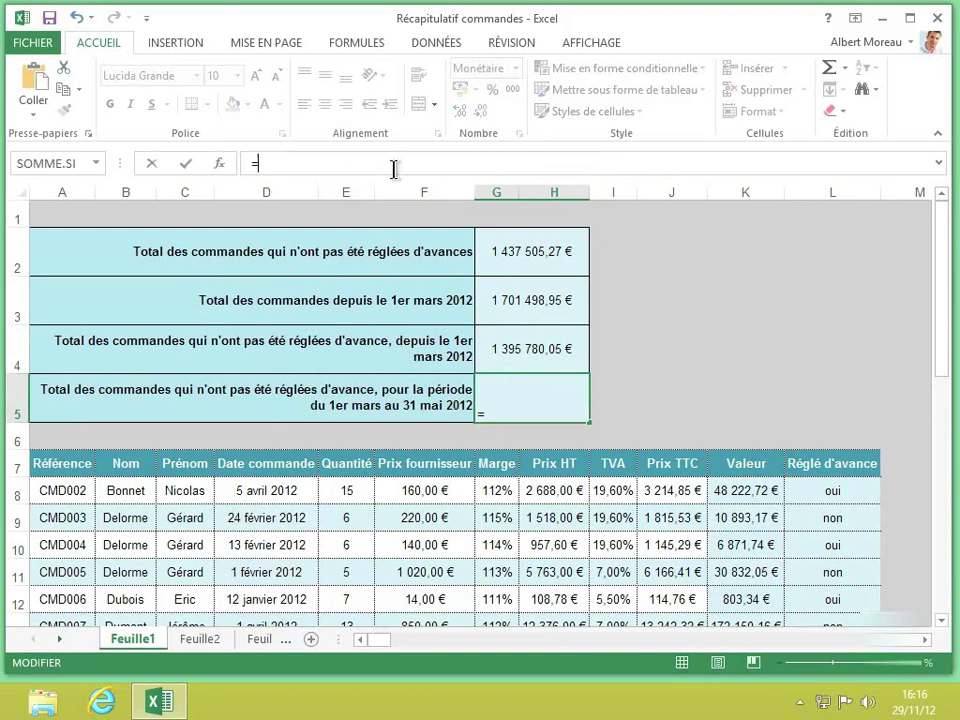
key(ctrl+v)
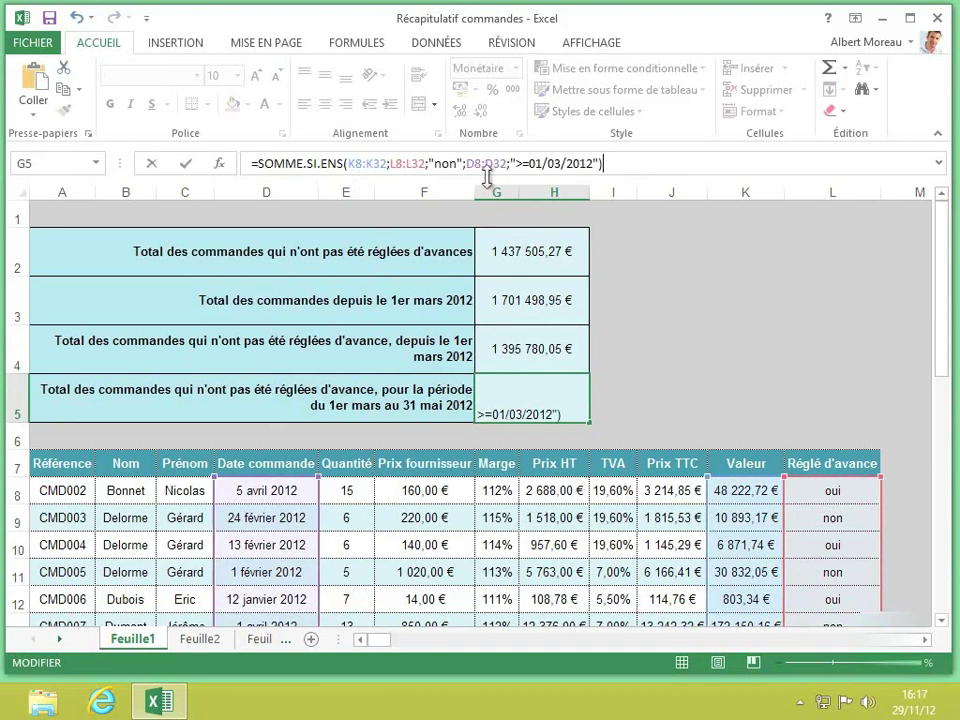
Step: Extend the G5 formula with a third criteria range D8:D32 and the criterion "<01/06/2012", and validate it
click(597, 163)
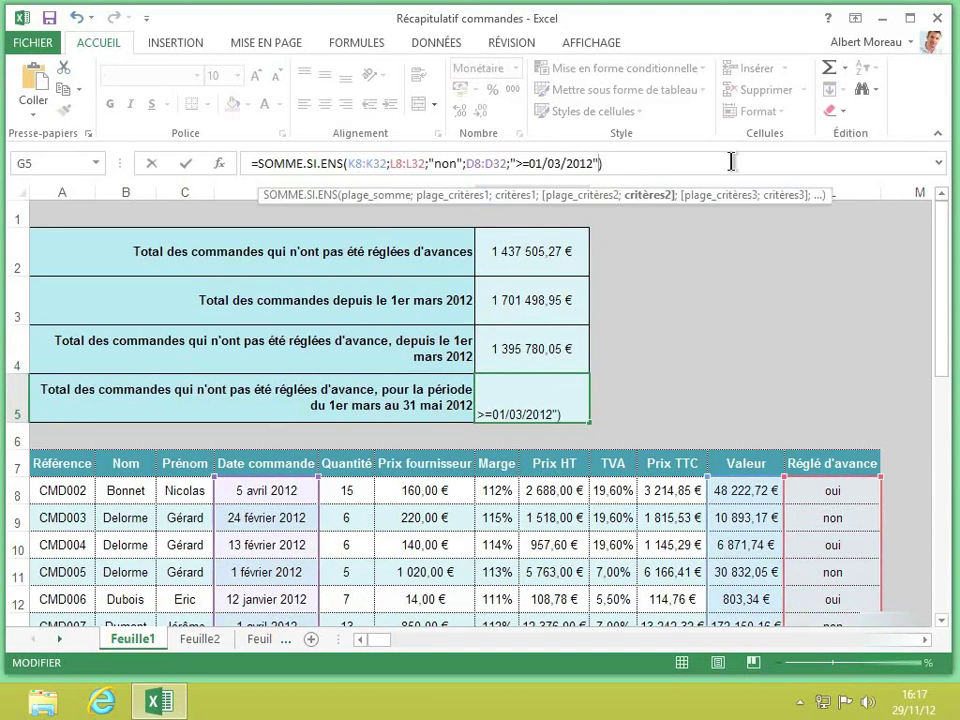
text(;)
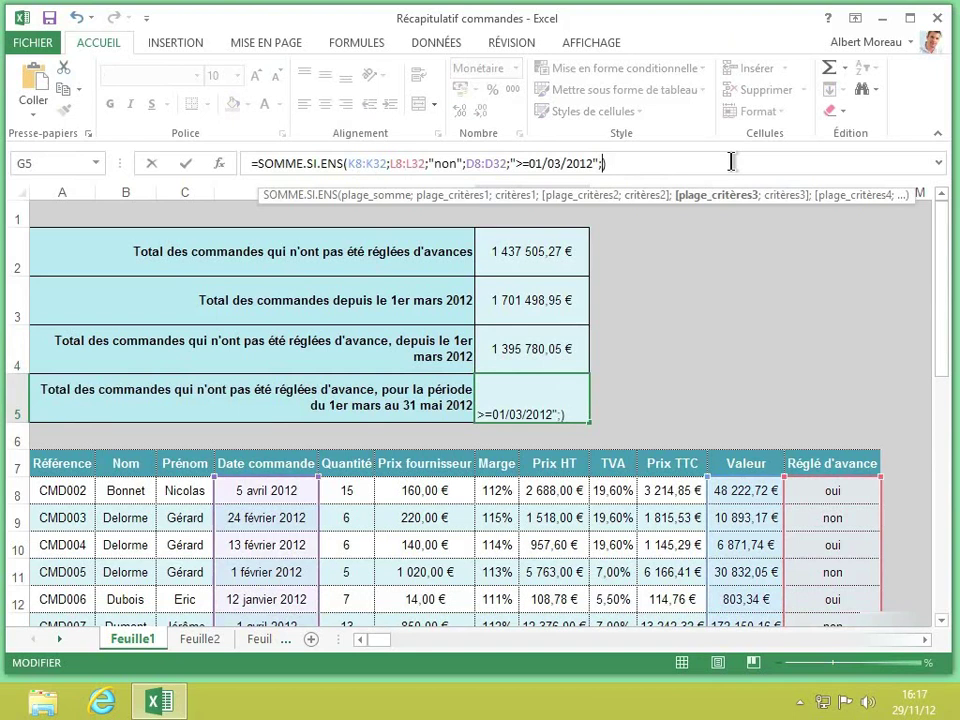
text(d8:)
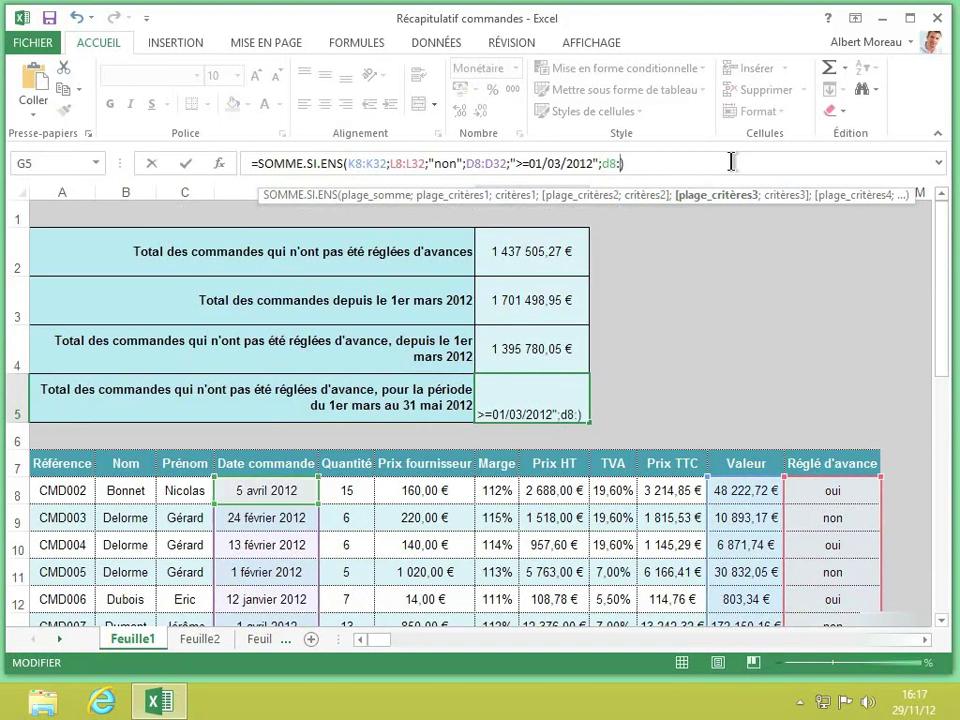
text(d32)
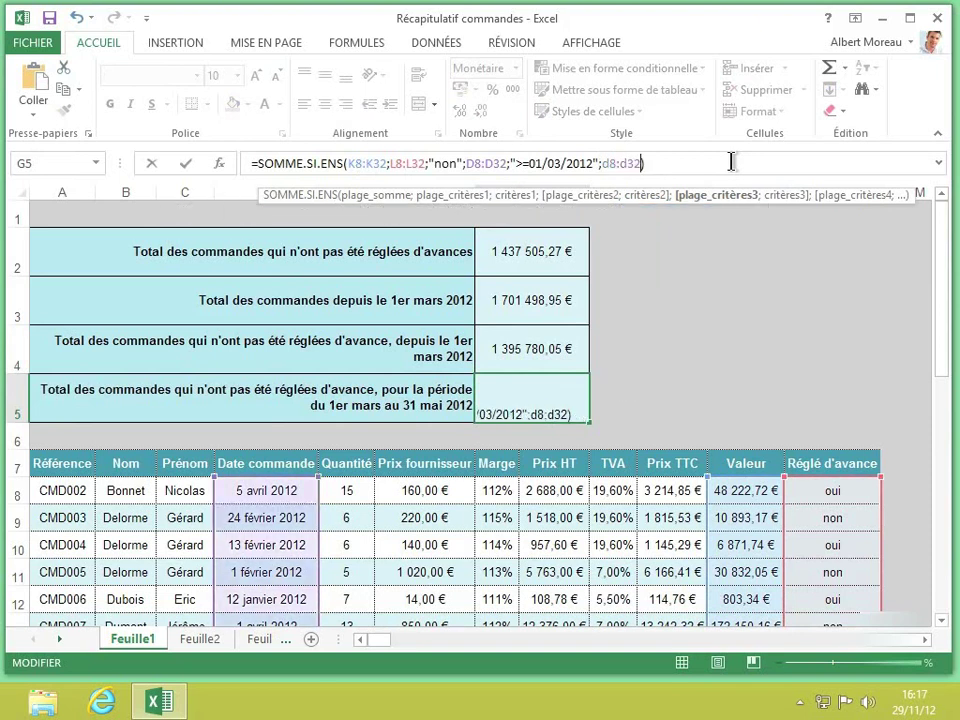
text(;)
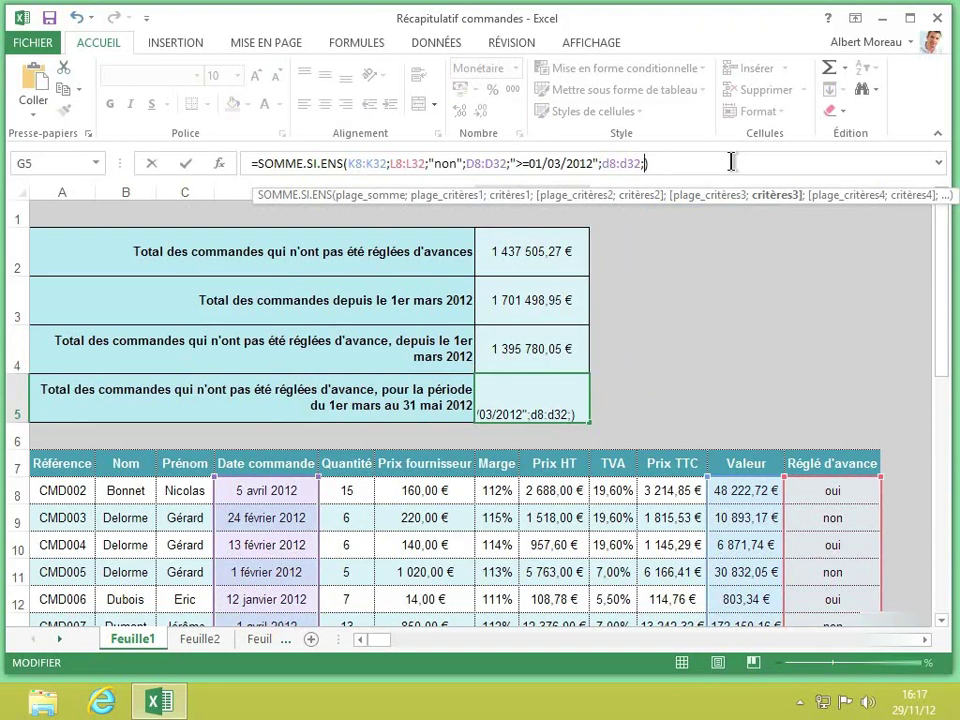
text("<01/06/2012")
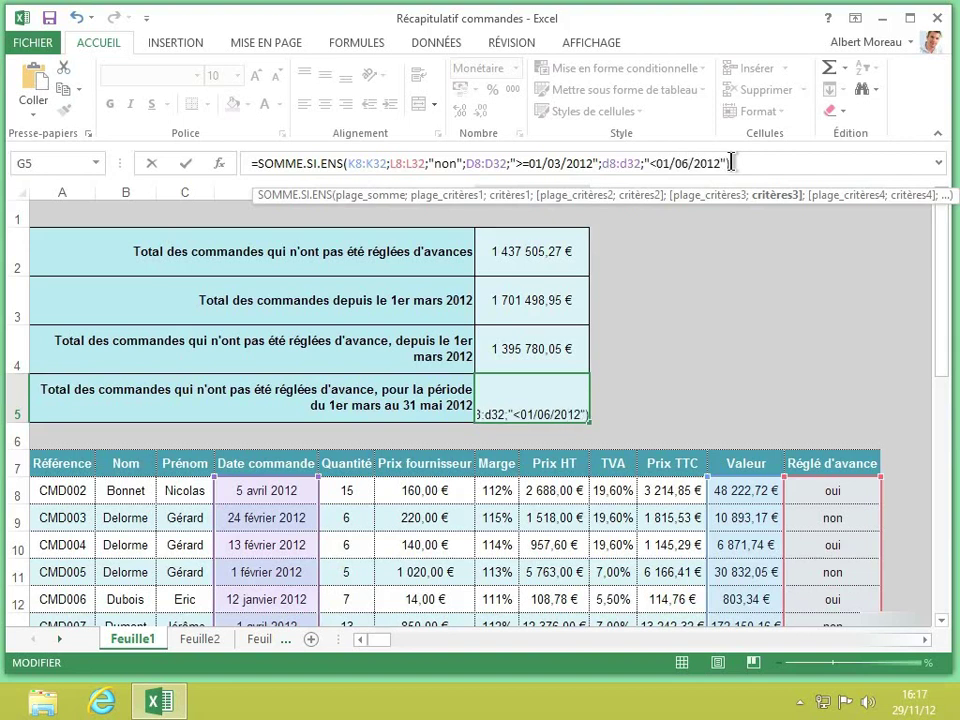
text())
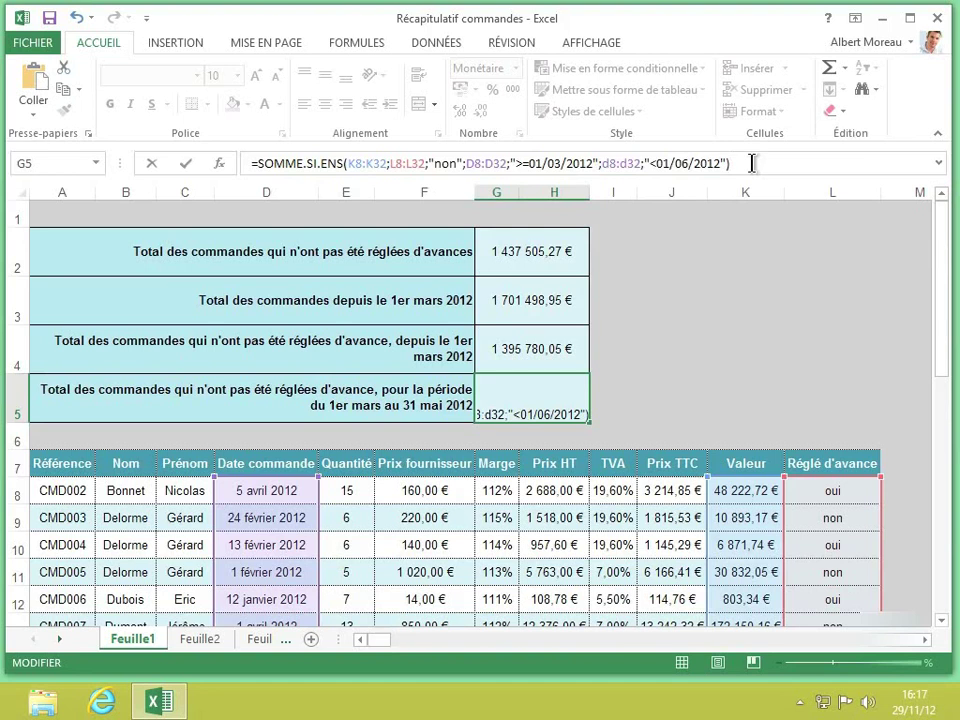
key(Return)
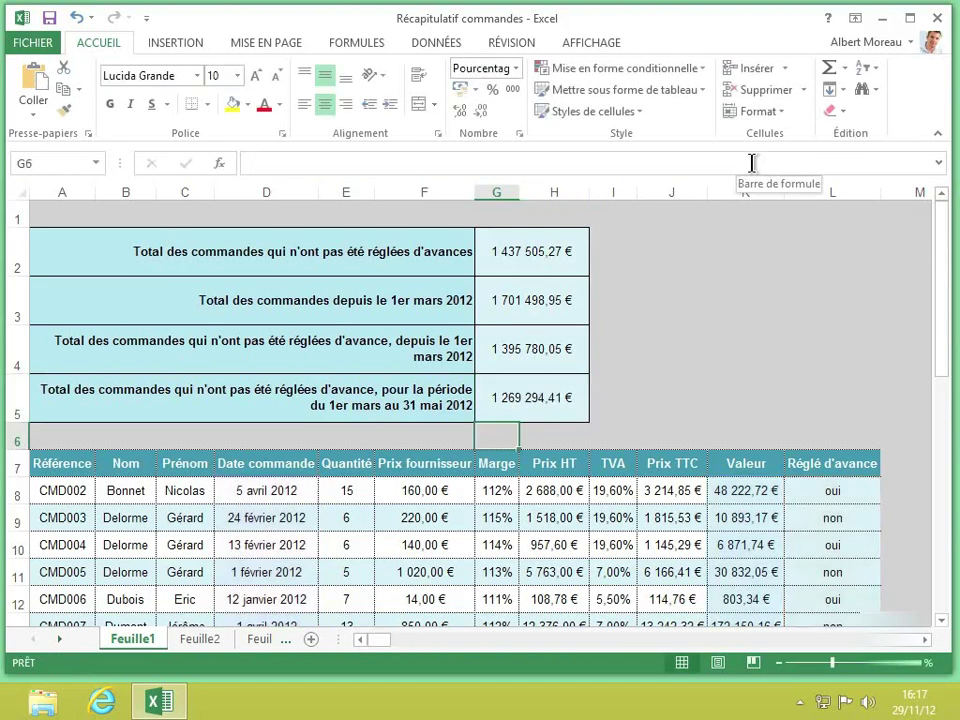